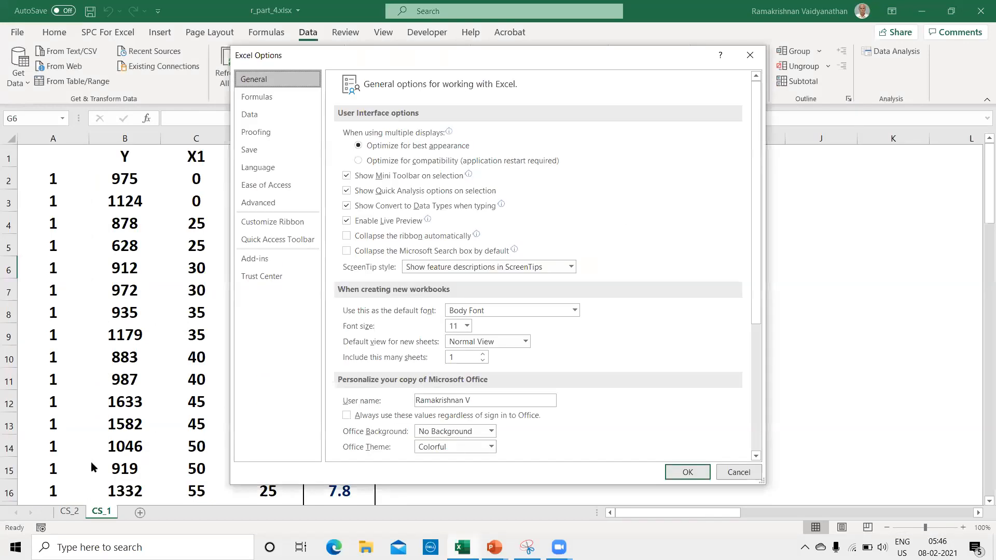
Enable the Analysis ToolPak in the Excel add-ins manager and apply the selection.
{"action": "left_click", "coordinate": [268, 258]}
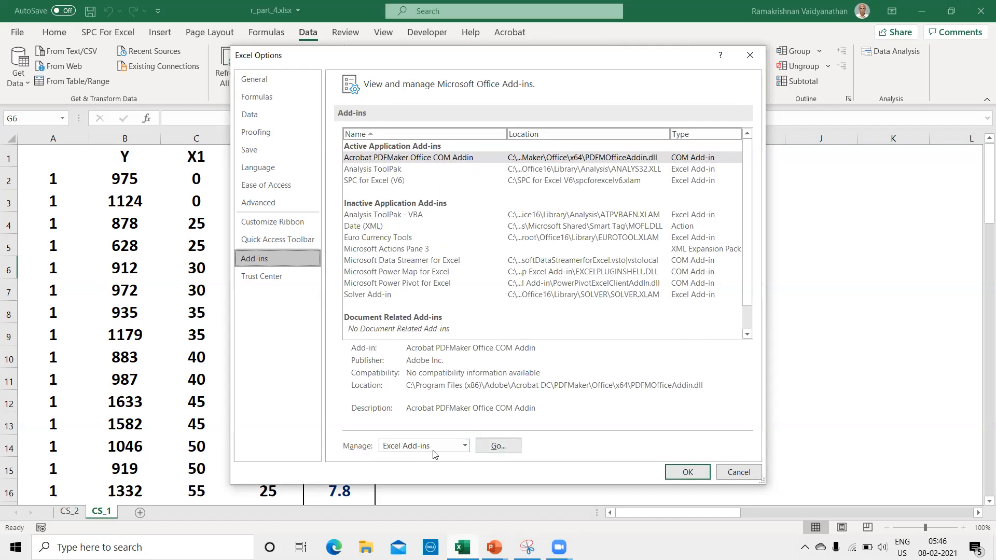
{"action": "left_click", "coordinate": [498, 446]}
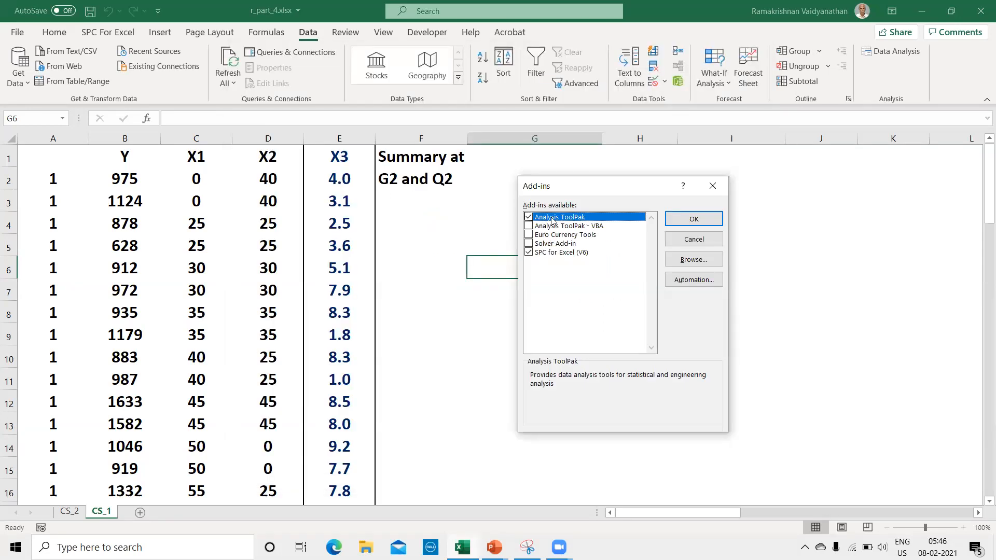
{"action": "left_click", "coordinate": [529, 217]}
{"action": "left_click", "coordinate": [699, 220]}
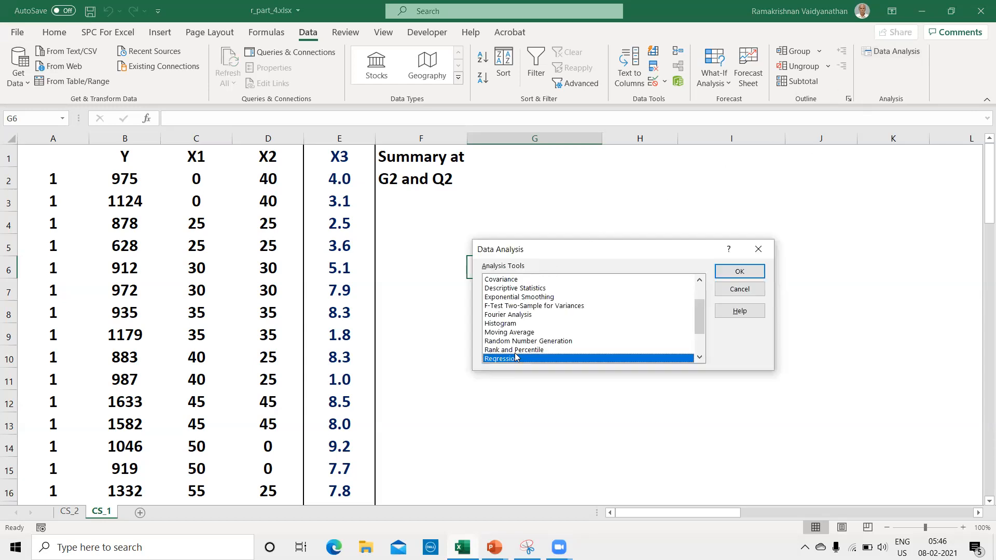
Start a Regression analysis, set its input X range to C1:E21 covering X1 to X3, and try to run it.
{"action": "left_click", "coordinate": [739, 273]}
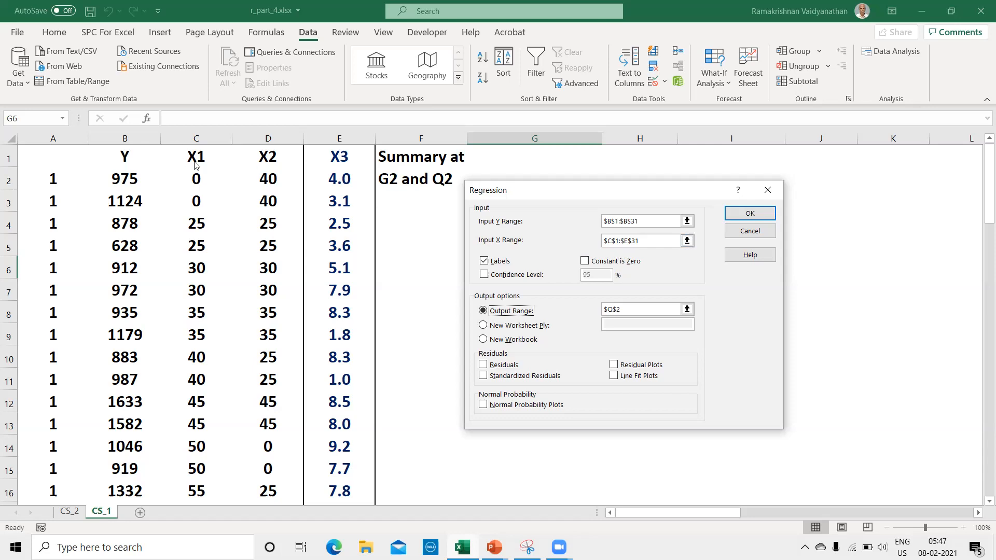
{"action": "left_click", "coordinate": [602, 240]}
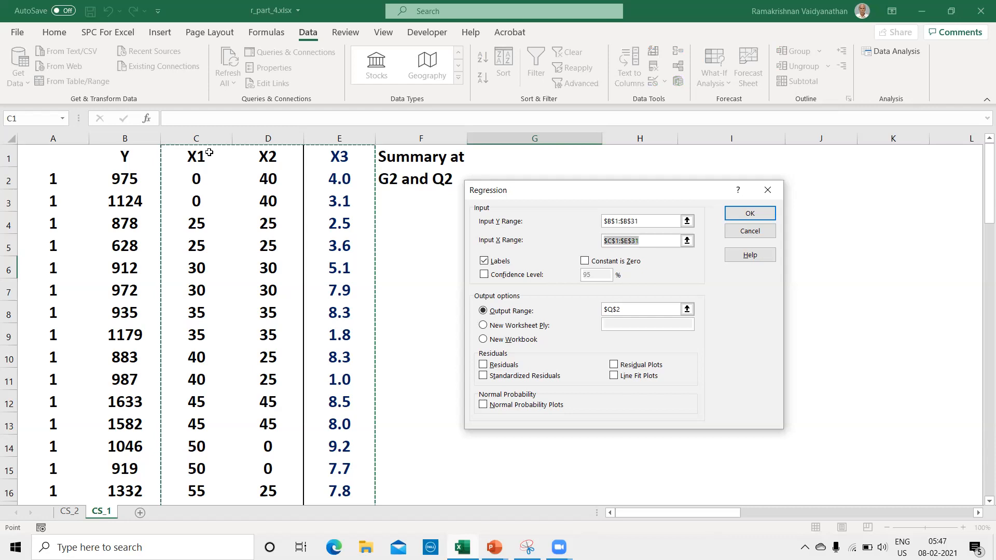
{"action": "left_click_drag", "start_coordinate": [210, 152], "coordinate": [346, 425]}
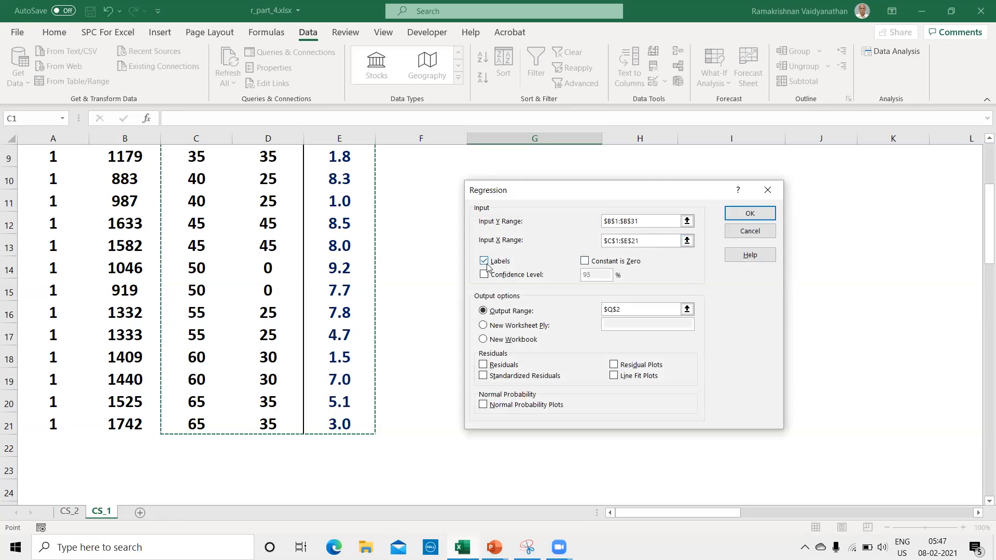
{"action": "left_click_drag", "start_coordinate": [982, 253], "coordinate": [980, 188]}
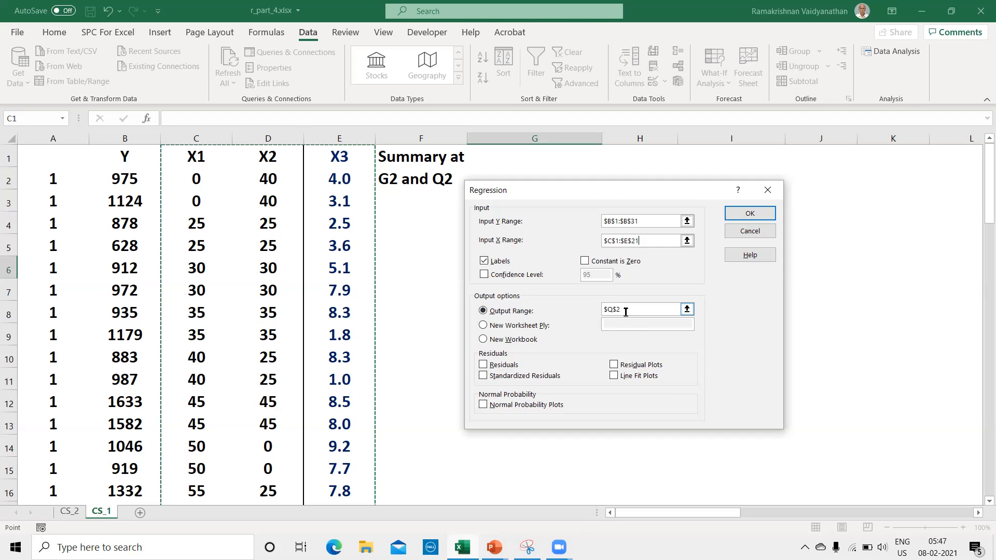
{"action": "left_click", "coordinate": [746, 215]}
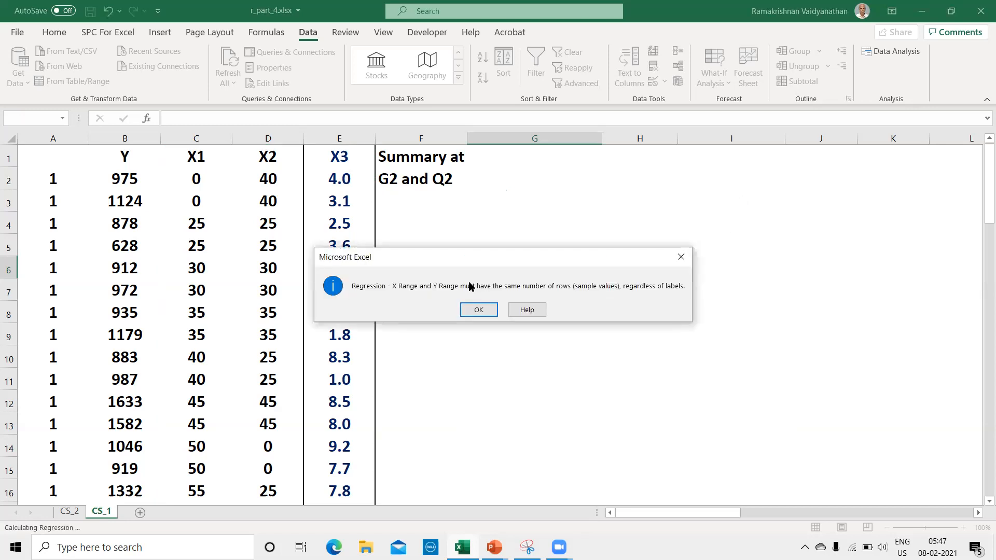
{"action": "left_click", "coordinate": [470, 312]}
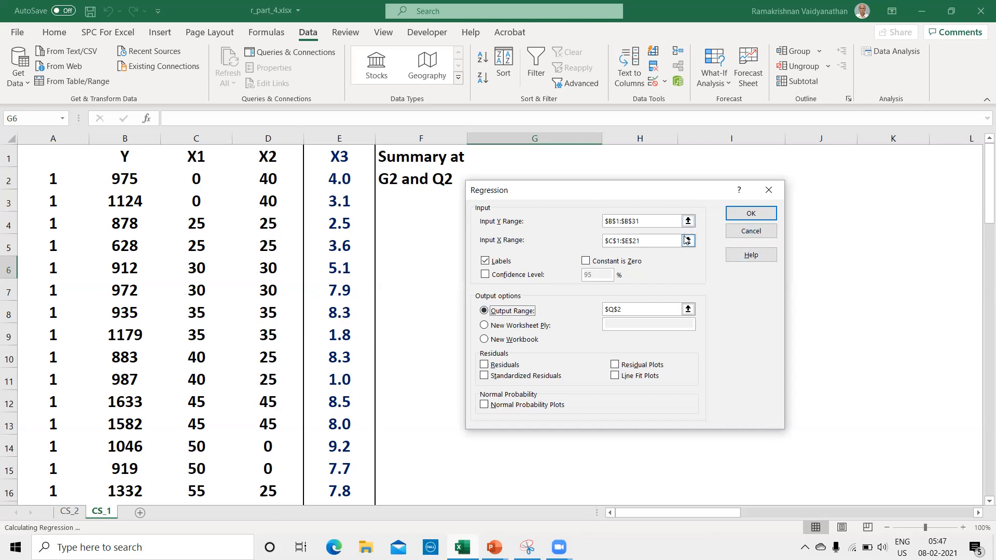
Set the regression's input Y range to B1:B21 and run it with the output at Q2.
{"action": "left_click", "coordinate": [637, 240]}
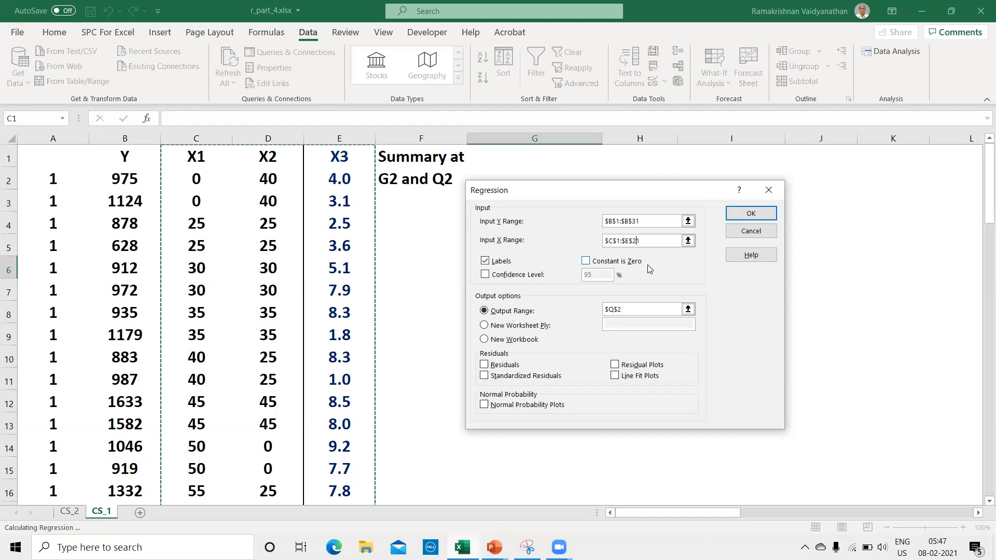
{"action": "left_click", "coordinate": [636, 222]}
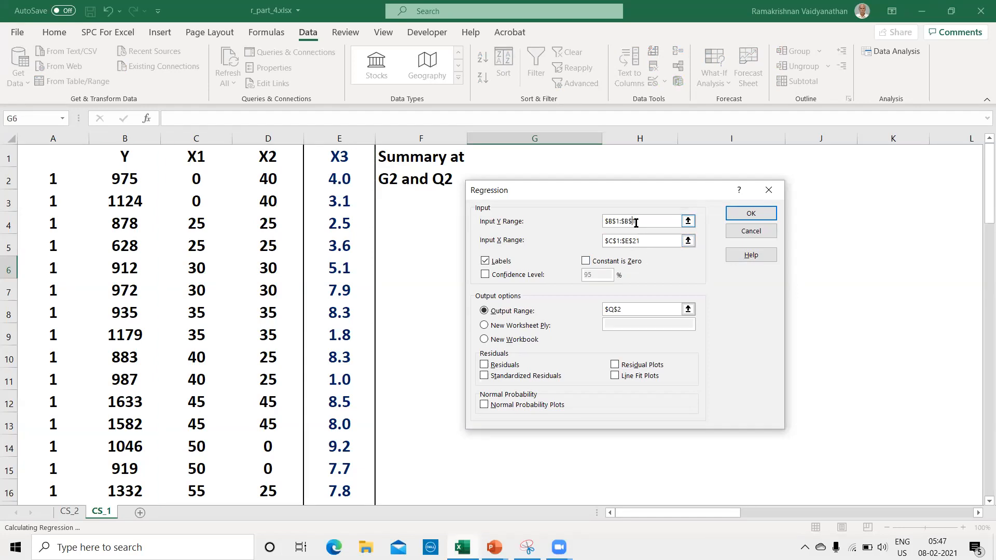
{"action": "left_click", "coordinate": [733, 217]}
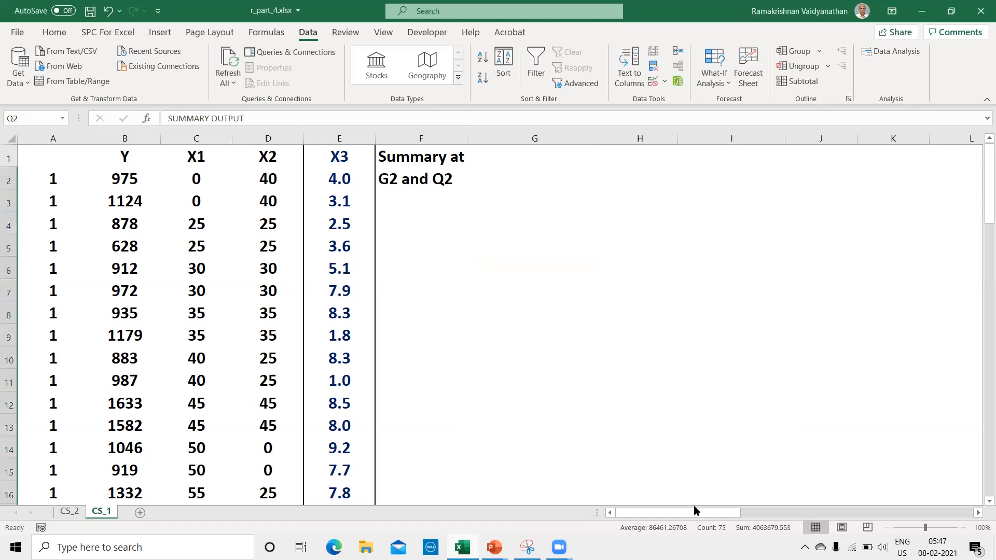
Enlarge the font of the three-variable regression summary at Q2 to 18 pt.
{"action": "left_click", "coordinate": [780, 517]}
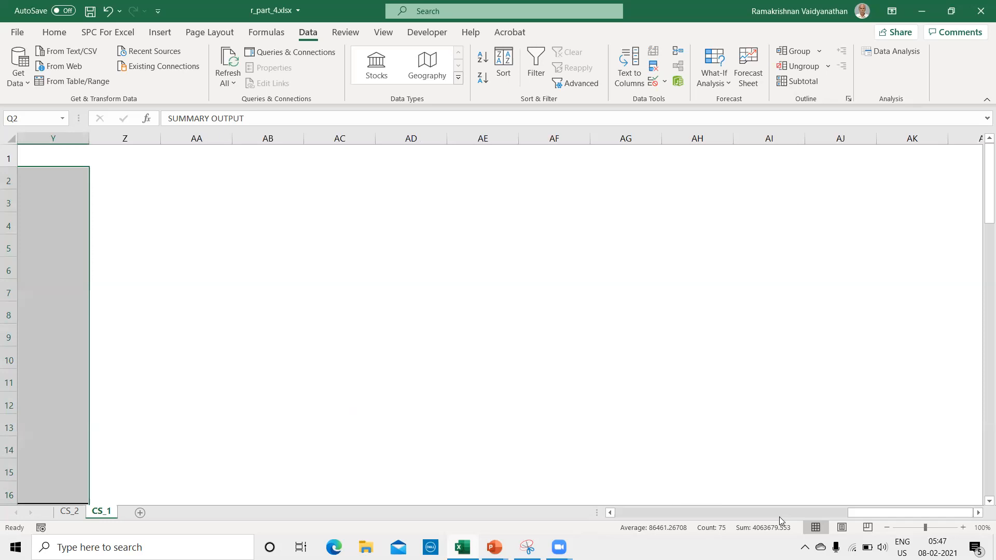
{"action": "mouse_move", "coordinate": [779, 517]}
{"action": "left_mouse_down"}
{"action": "mouse_move", "coordinate": [700, 512]}
{"action": "mouse_move", "coordinate": [793, 515]}
{"action": "left_mouse_up"}
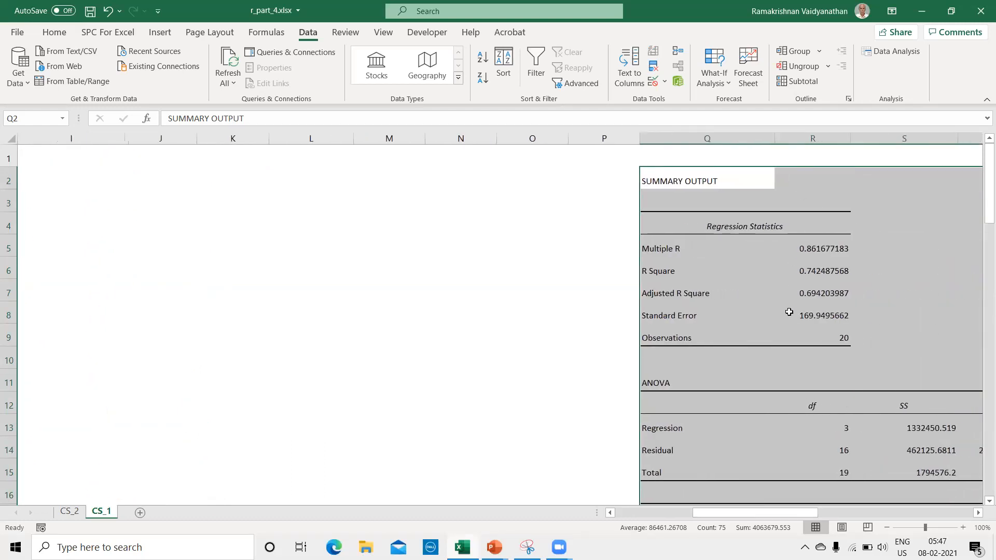
{"action": "left_click_drag", "start_coordinate": [709, 516], "coordinate": [415, 512]}
{"action": "left_click_drag", "start_coordinate": [981, 198], "coordinate": [960, 186]}
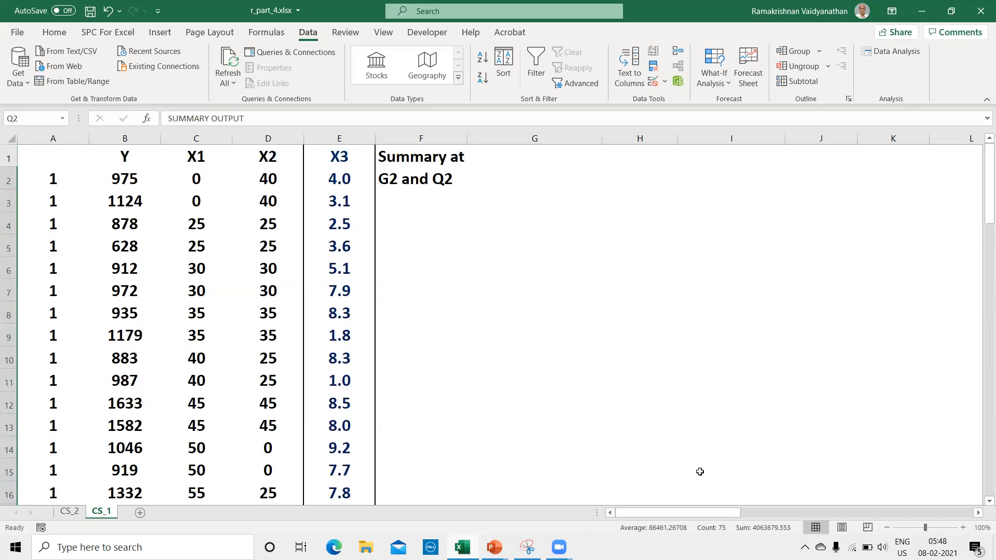
{"action": "left_click", "coordinate": [56, 32]}
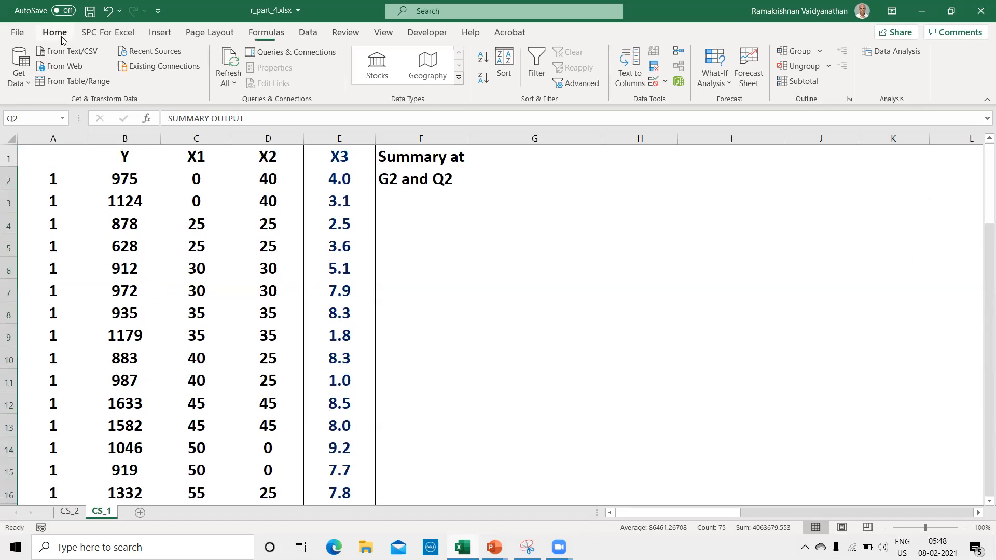
{"action": "left_click", "coordinate": [225, 57]}
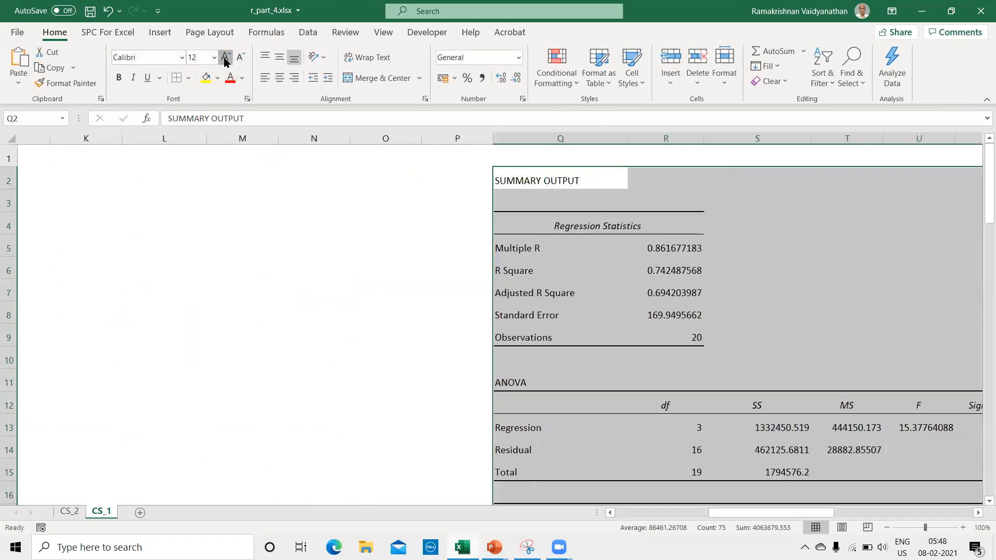
{"action": "left_click", "coordinate": [225, 57]}
{"action": "left_click", "coordinate": [225, 58]}
{"action": "left_click", "coordinate": [224, 58]}
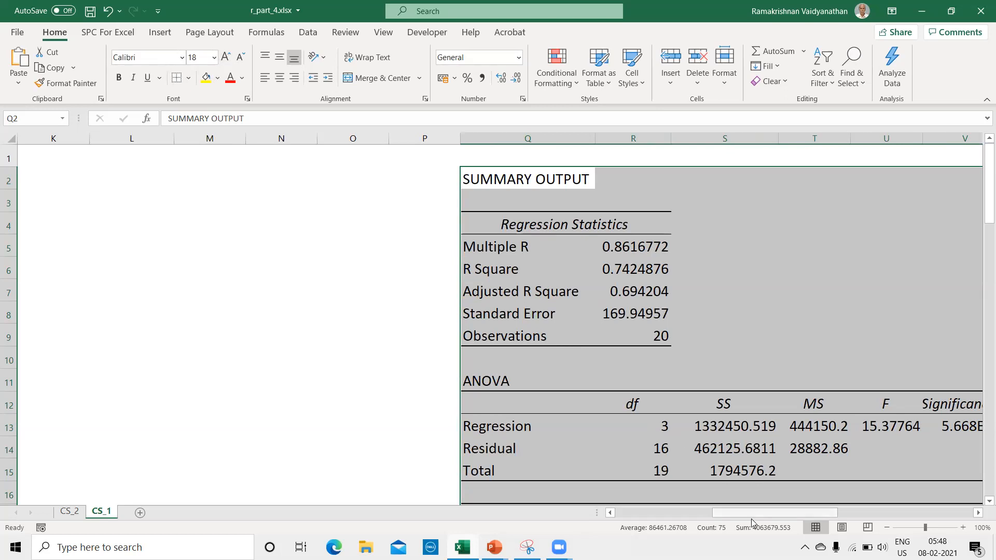
Start another Regression analysis and set its input X range to C1:D21, covering only X1 and X2.
{"action": "left_click_drag", "start_coordinate": [760, 513], "coordinate": [622, 512]}
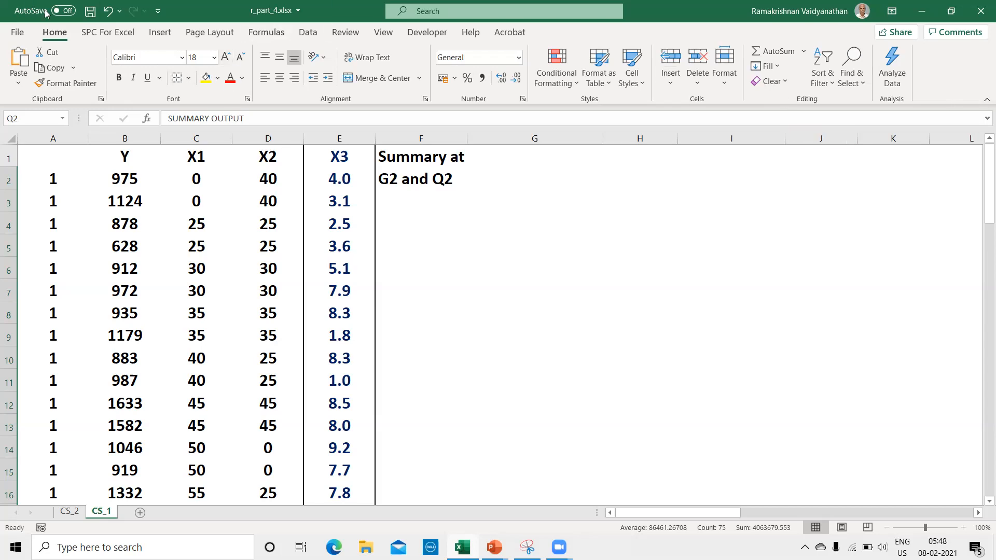
{"action": "left_click", "coordinate": [311, 34]}
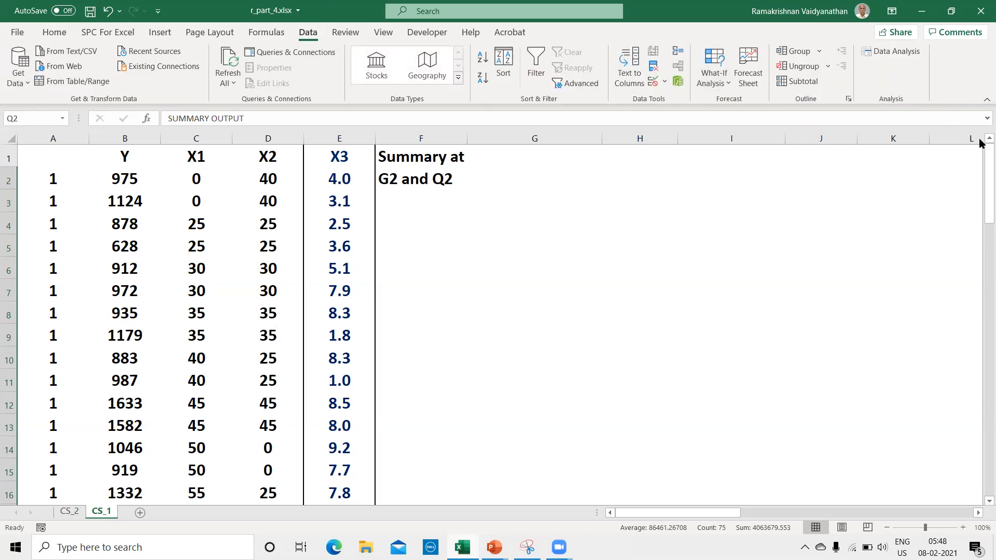
{"action": "left_click", "coordinate": [893, 50]}
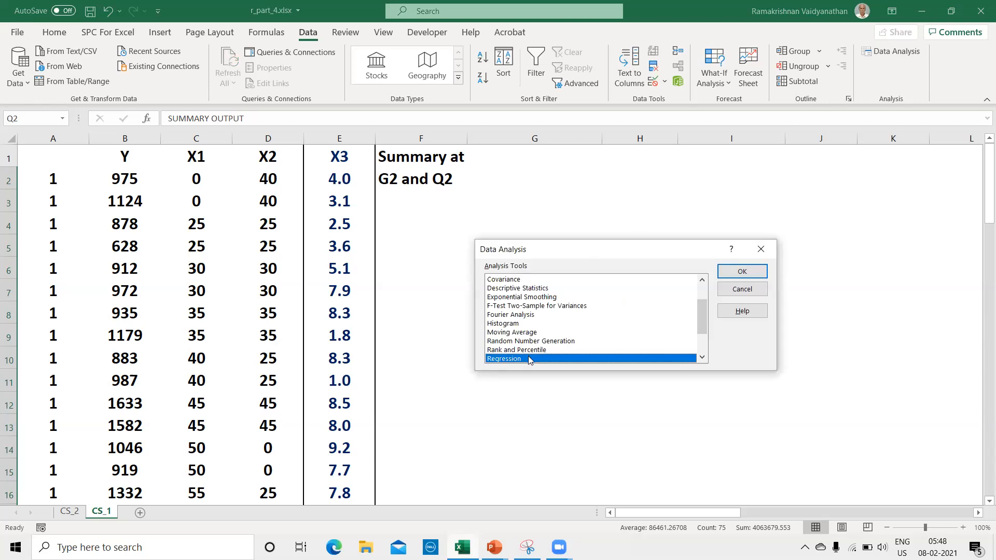
{"action": "left_click", "coordinate": [742, 271]}
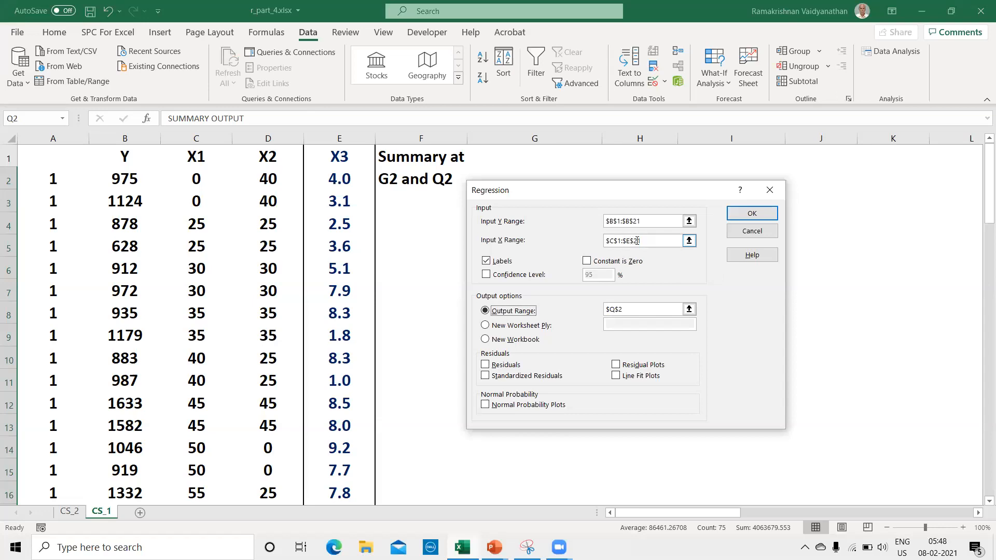
{"action": "left_click_drag", "start_coordinate": [648, 239], "coordinate": [586, 231]}
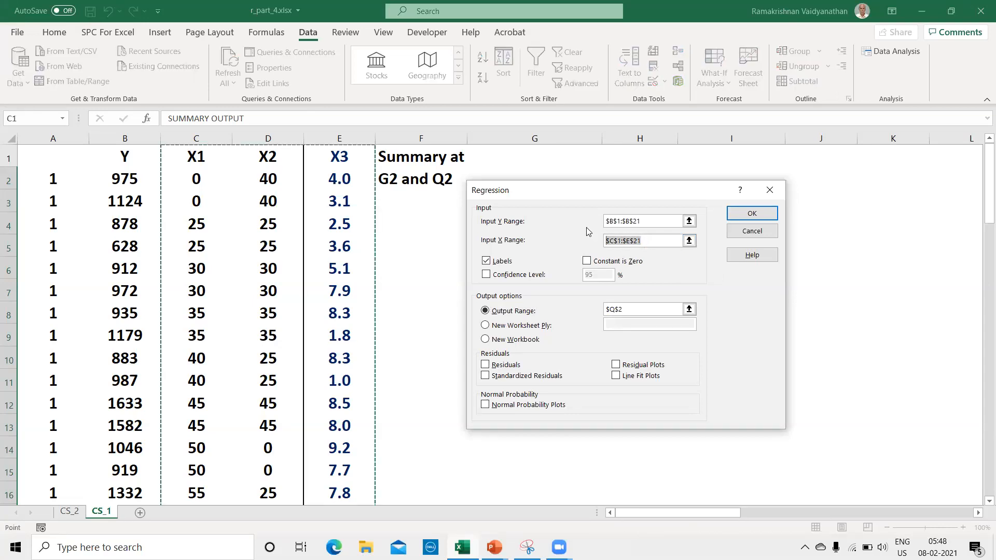
{"action": "key", "text": "BackSpace"}
{"action": "left_click_drag", "start_coordinate": [194, 152], "coordinate": [239, 154]}
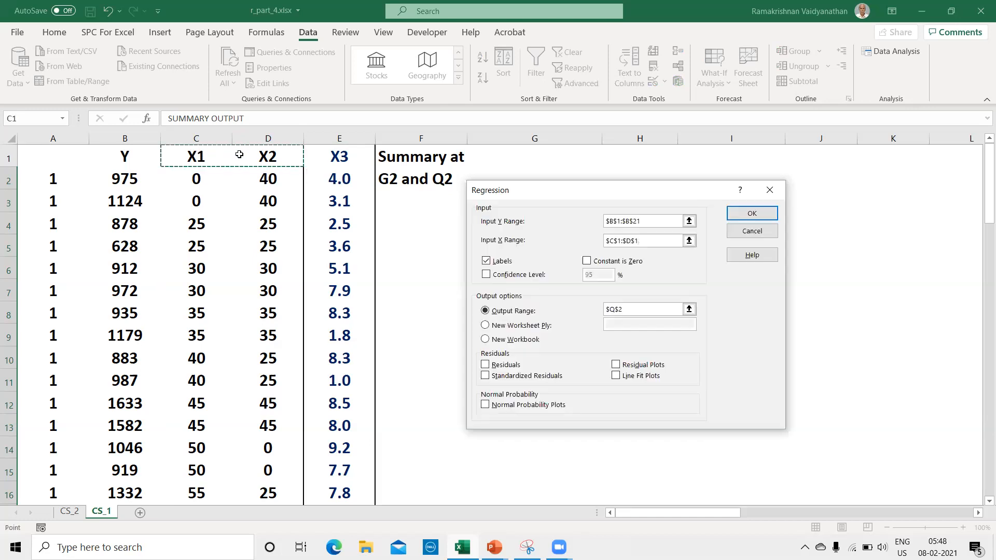
{"action": "key", "text": "ctrl+shift+Down"}
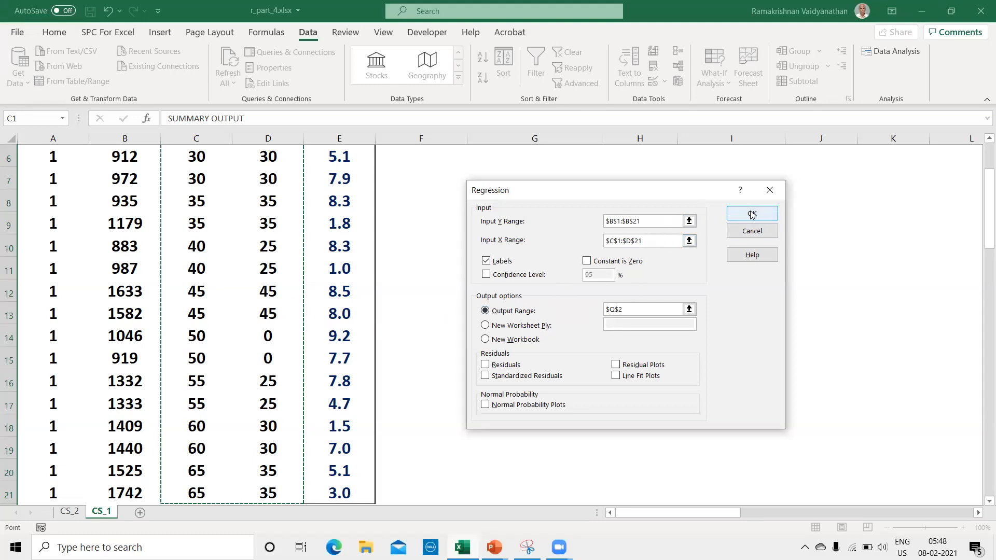
Set the output range of the two-variable regression to G2 and run it.
{"action": "left_click", "coordinate": [614, 313]}
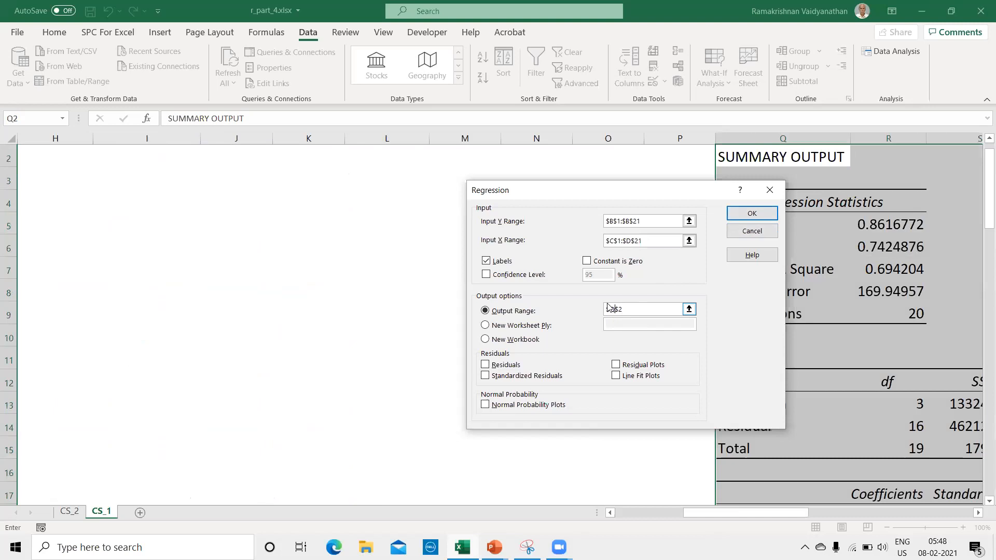
{"action": "key", "text": "BackSpace"}
{"action": "left_click", "coordinate": [750, 215]}
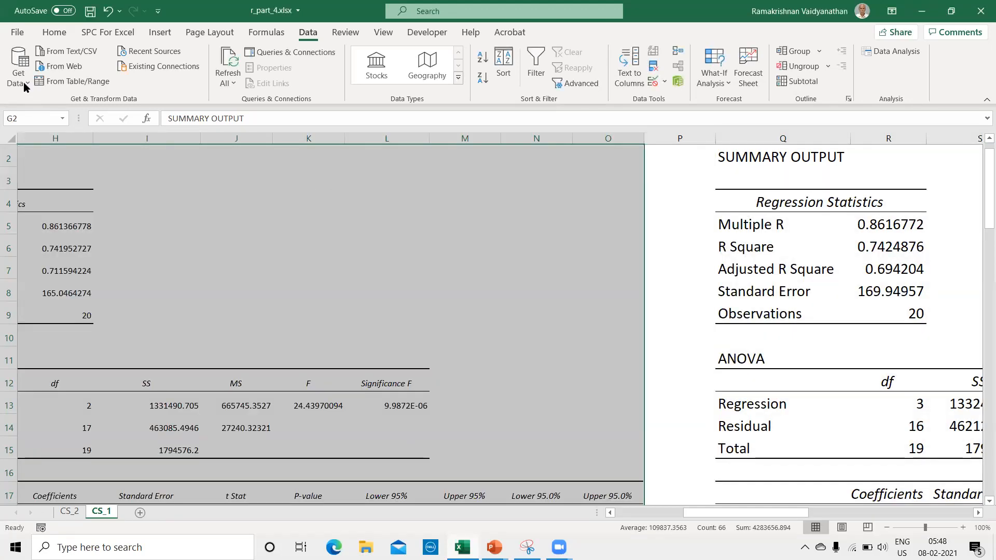
Enlarge the font of the two-variable regression summary at G2 to 20 pt.
{"action": "left_click", "coordinate": [56, 34]}
{"action": "left_click", "coordinate": [225, 58]}
{"action": "left_click", "coordinate": [226, 58]}
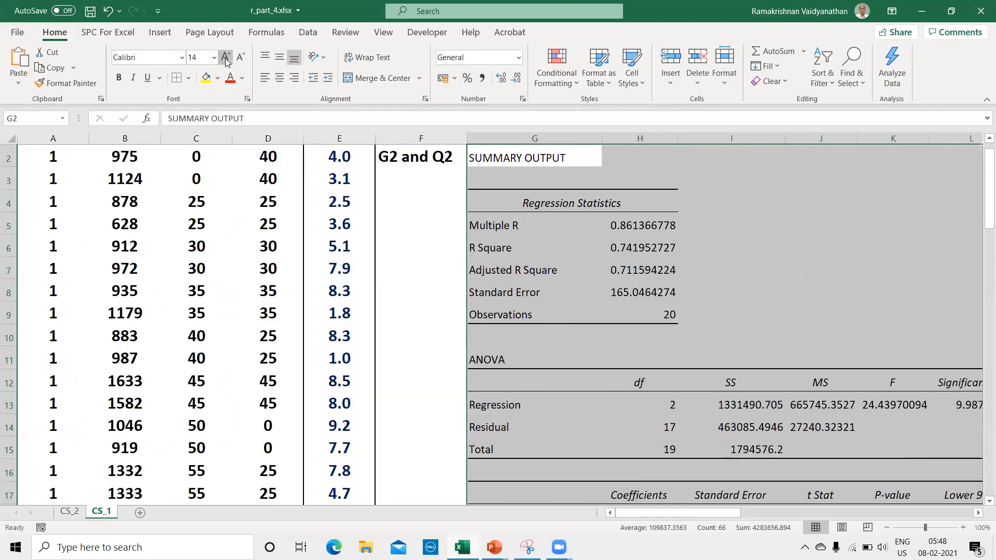
{"action": "left_click", "coordinate": [226, 58]}
{"action": "left_click", "coordinate": [226, 59]}
{"action": "left_click", "coordinate": [226, 58]}
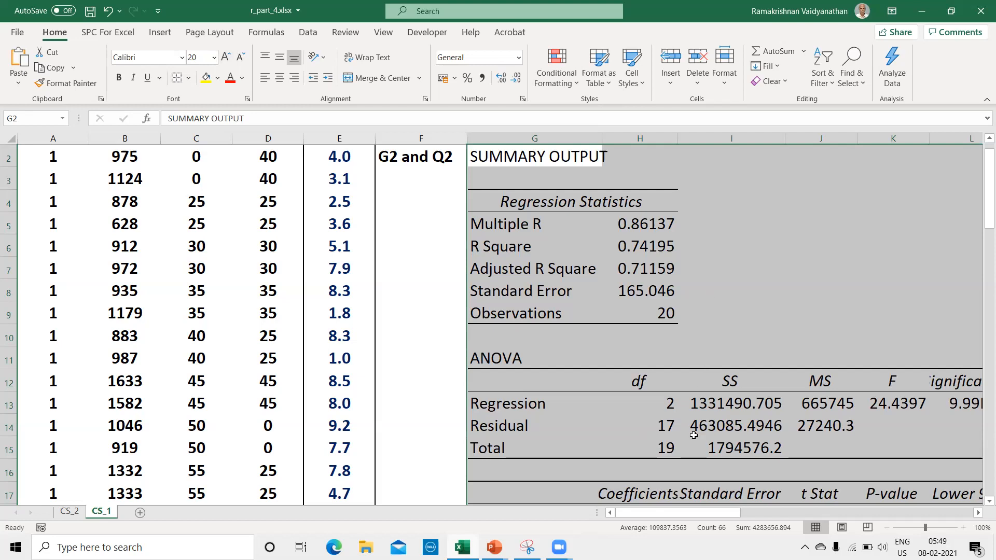
Compare the adjusted R square, standard error and coefficients between the regression summaries at G2 and Q2.
{"action": "left_click_drag", "start_coordinate": [981, 213], "coordinate": [980, 229]}
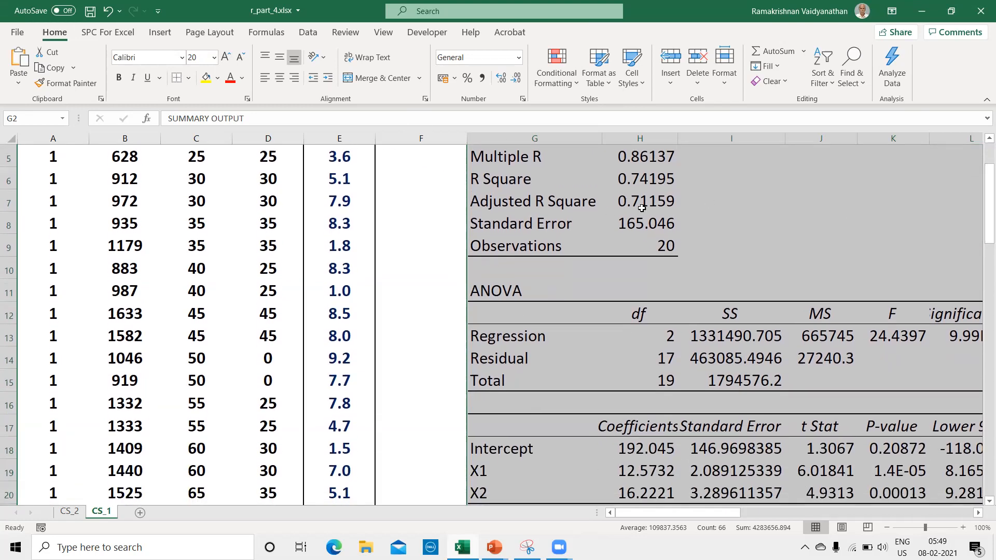
{"action": "left_click_drag", "start_coordinate": [677, 518], "coordinate": [824, 516]}
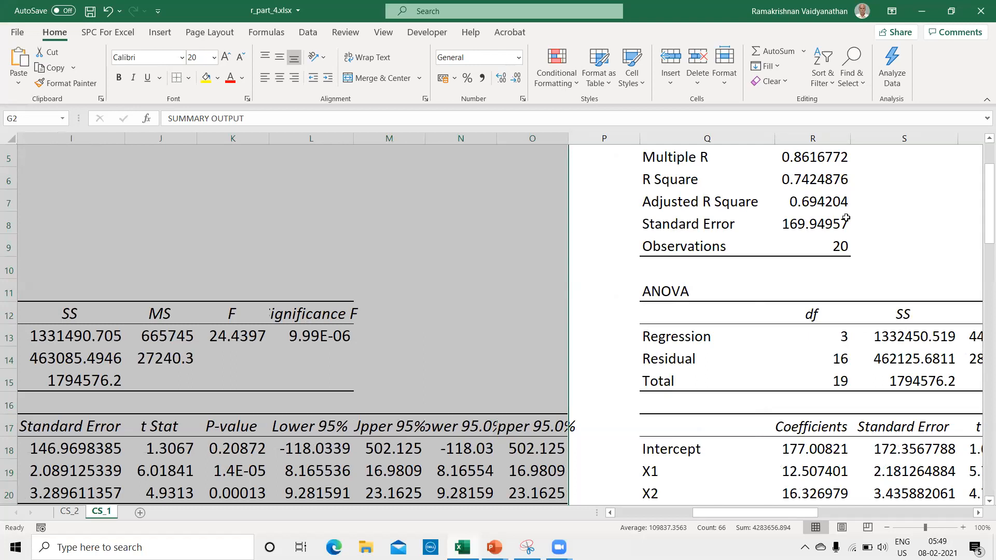
{"action": "left_click_drag", "start_coordinate": [985, 189], "coordinate": [981, 244]}
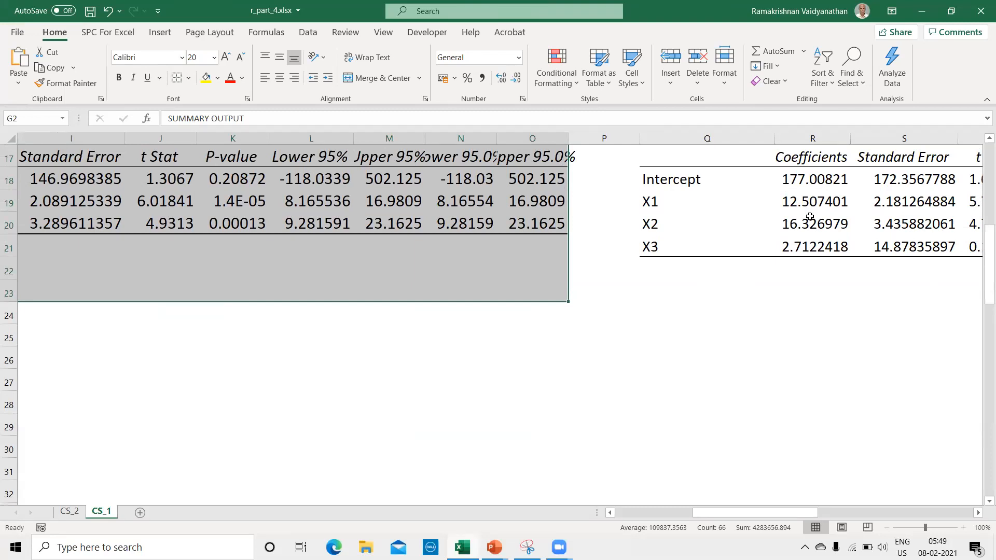
{"action": "left_click_drag", "start_coordinate": [735, 519], "coordinate": [659, 524]}
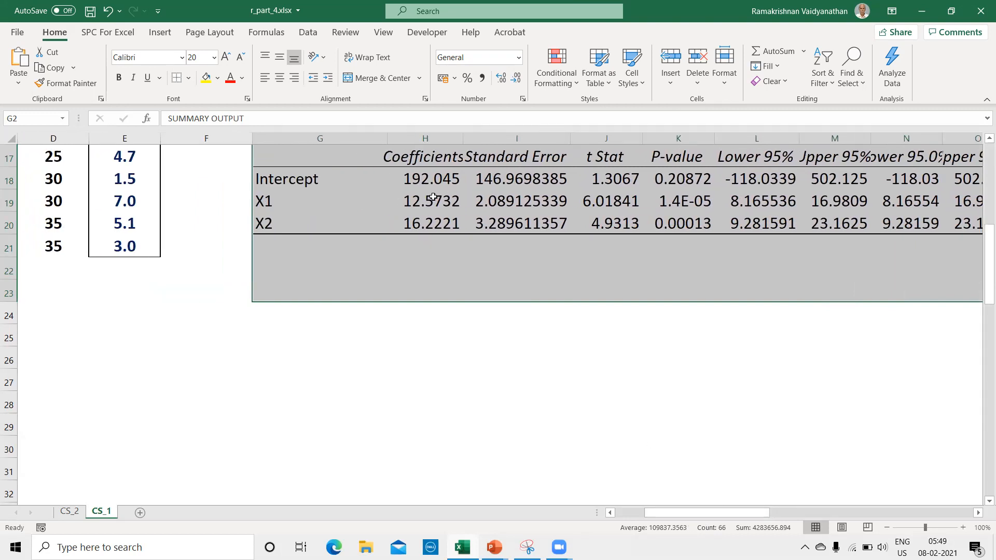
{"action": "left_click_drag", "start_coordinate": [688, 513], "coordinate": [735, 513]}
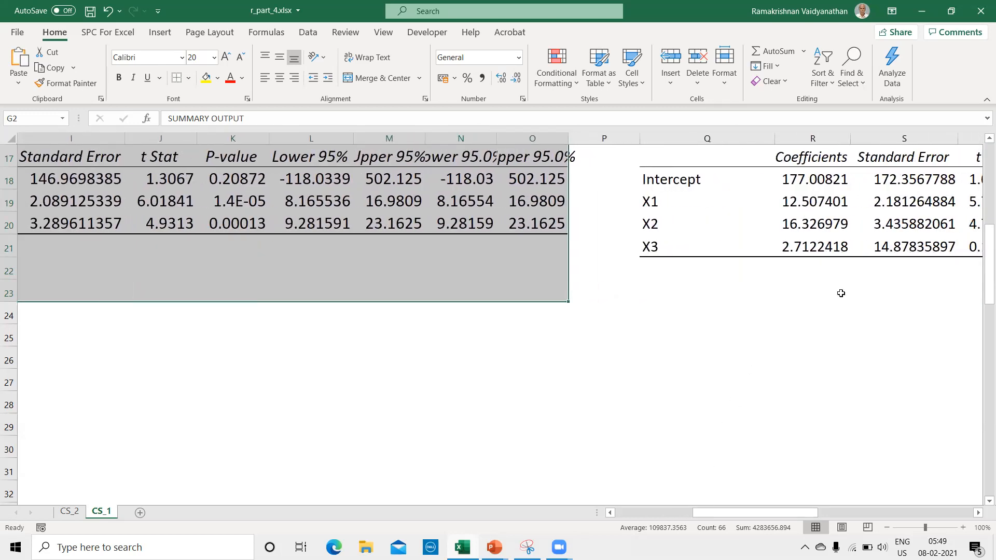
{"action": "scroll", "coordinate": [980, 239], "scroll_direction": "up", "scroll_amount": 5}
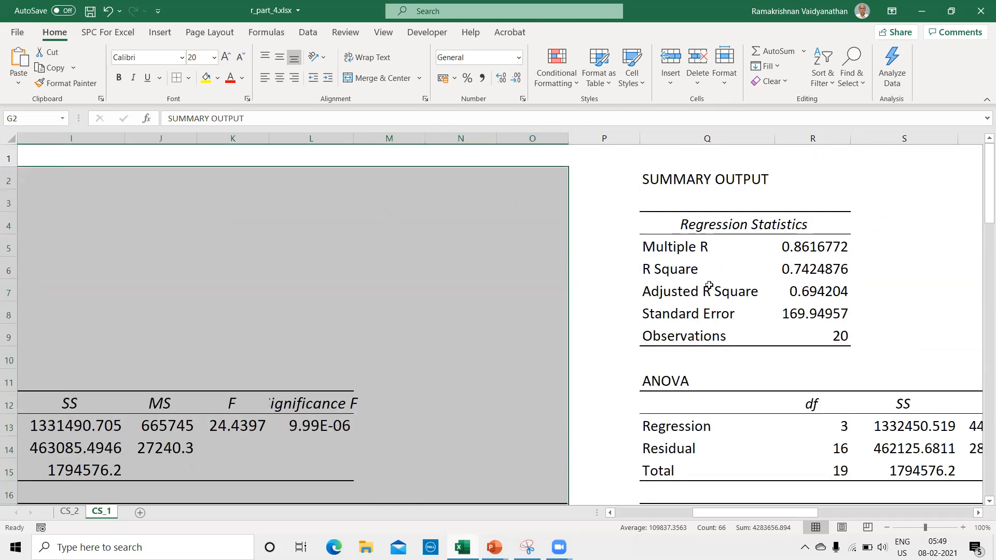
Switch to the PowerPoint slideshow and review the Regression dialog instructions through Step 14.
{"action": "left_click_drag", "start_coordinate": [692, 514], "coordinate": [584, 511]}
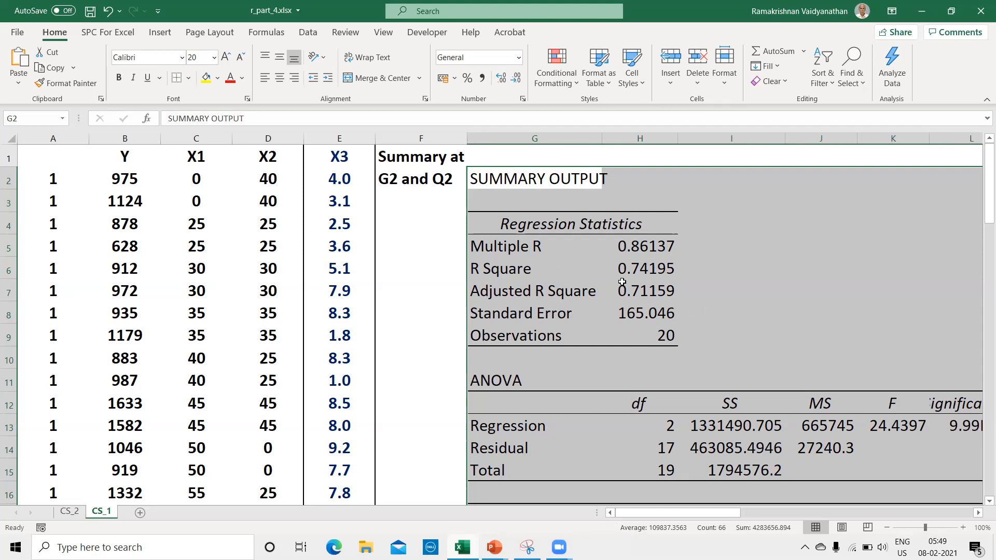
{"action": "left_click", "coordinate": [921, 13]}
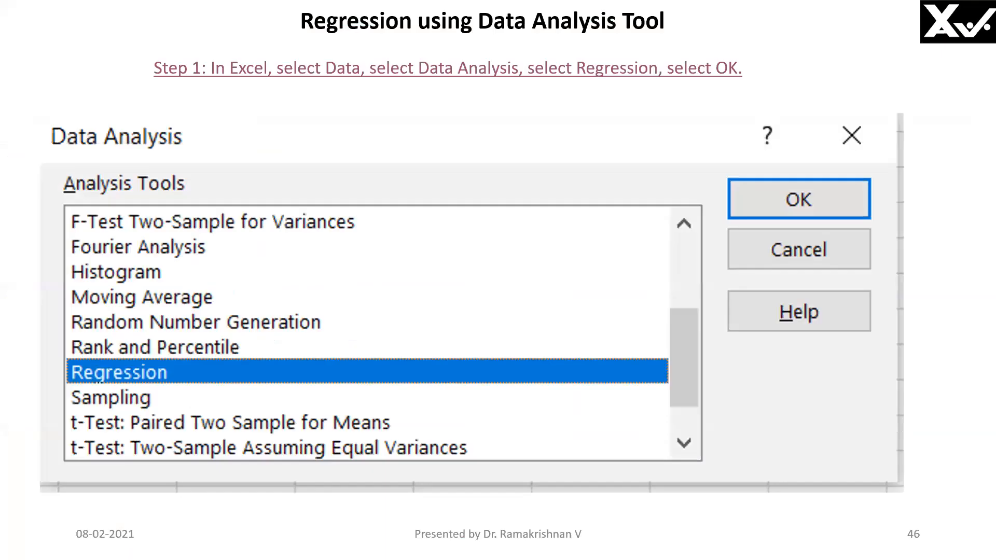
{"action": "left_click", "coordinate": [595, 129]}
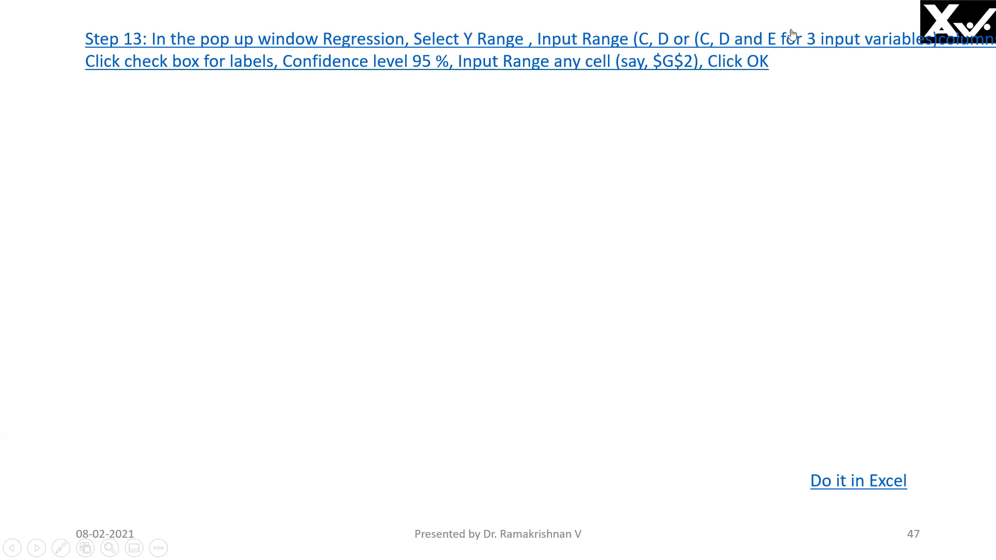
{"action": "key", "text": "ctrl+l"}
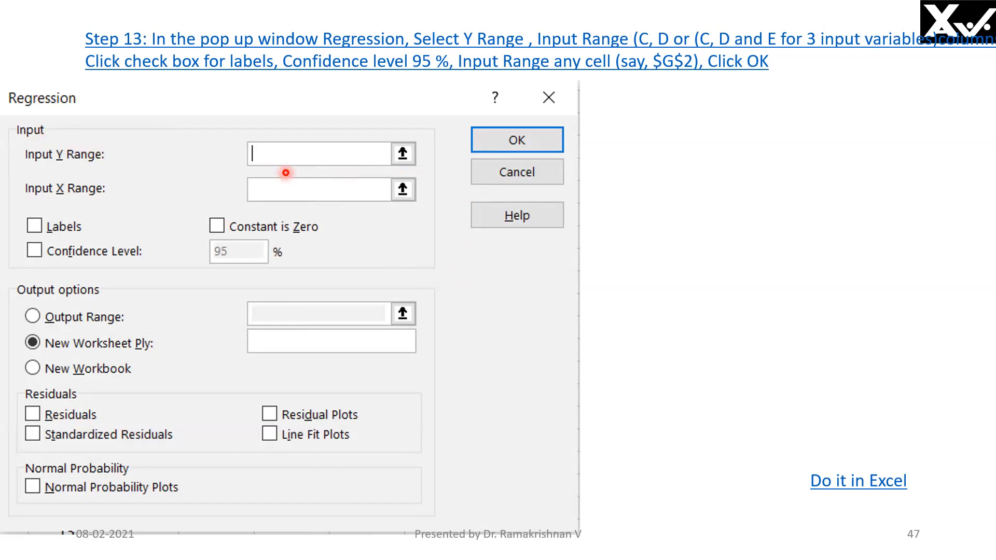
{"action": "left_click", "coordinate": [285, 172]}
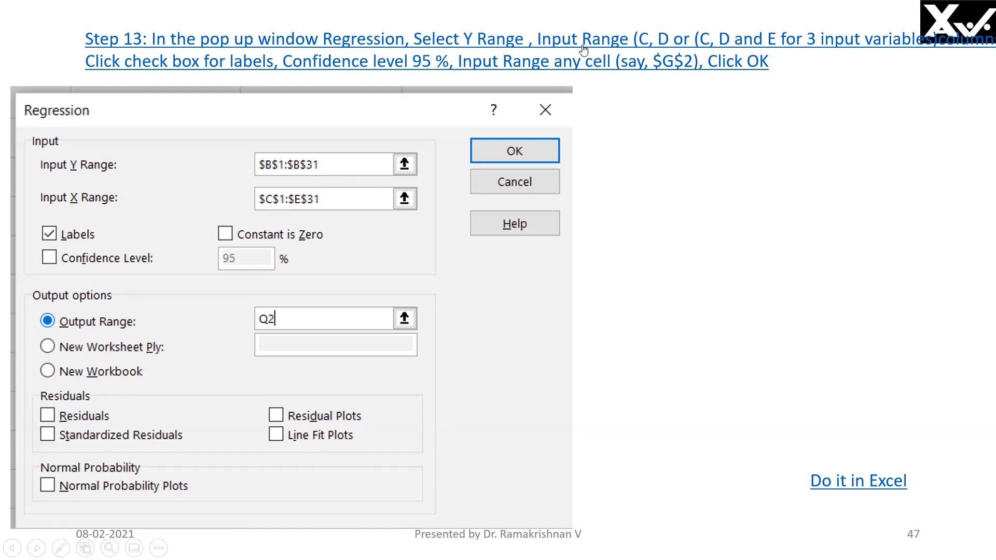
{"action": "left_click", "coordinate": [610, 170]}
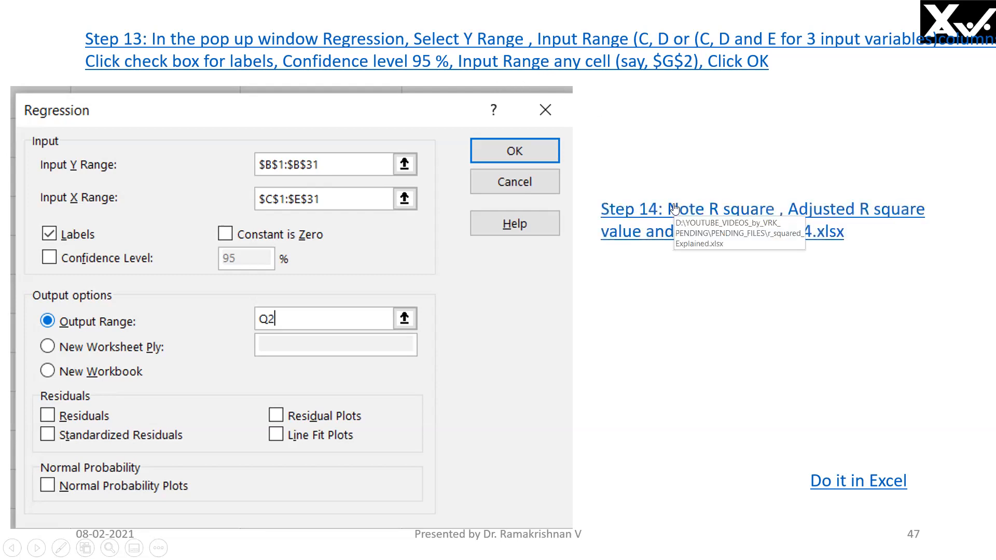
Follow the slide's Step 14 link into Excel, switch to the r_part_4.xlsx workbook and open the CS_2 sheet.
{"action": "left_click", "coordinate": [673, 204]}
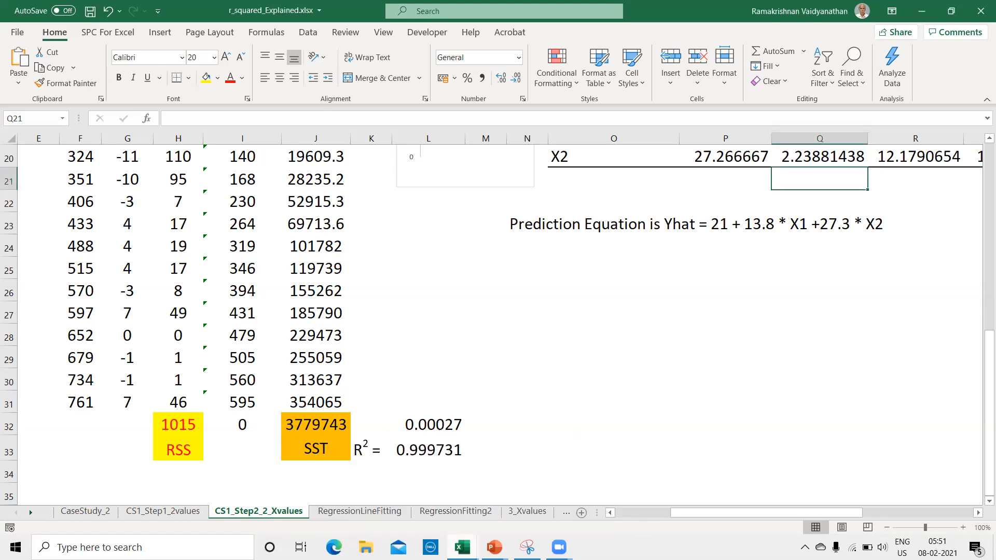
{"action": "mouse_move", "coordinate": [462, 547]}
{"action": "left_click", "coordinate": [427, 516]}
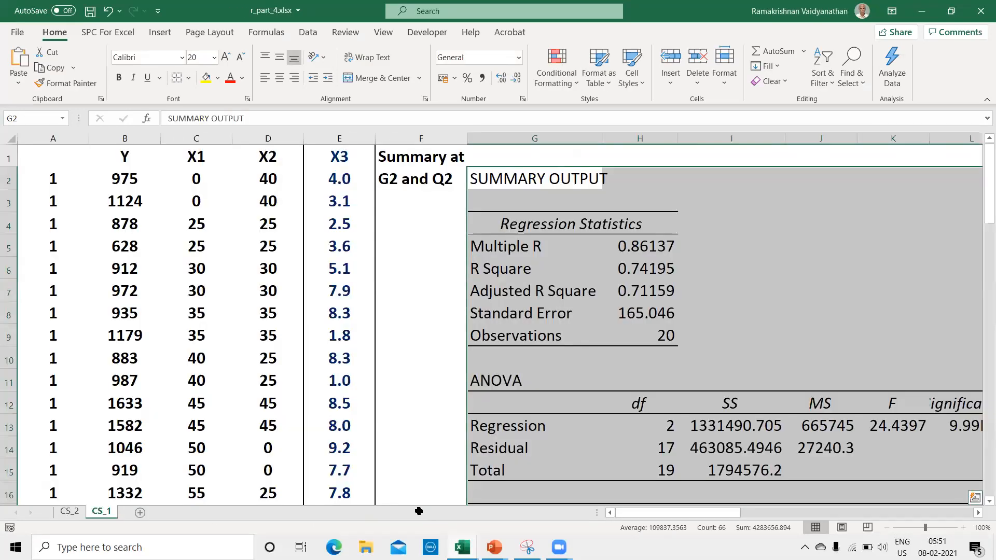
{"action": "left_click", "coordinate": [79, 511]}
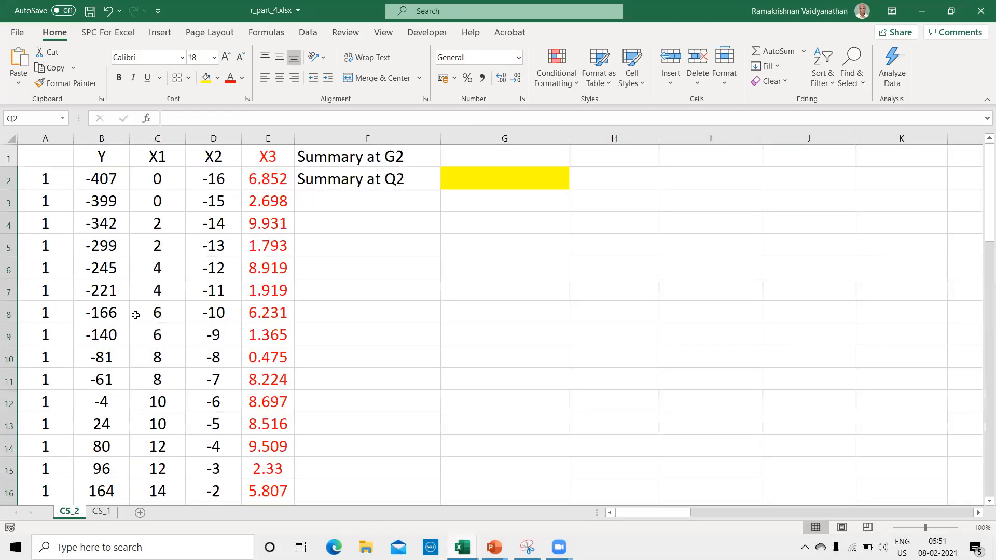
Run a Regression on the CS_2 data with Y range B1:B31, X range C1:D31 and output at G2.
{"action": "left_click", "coordinate": [312, 38]}
{"action": "left_click", "coordinate": [886, 51]}
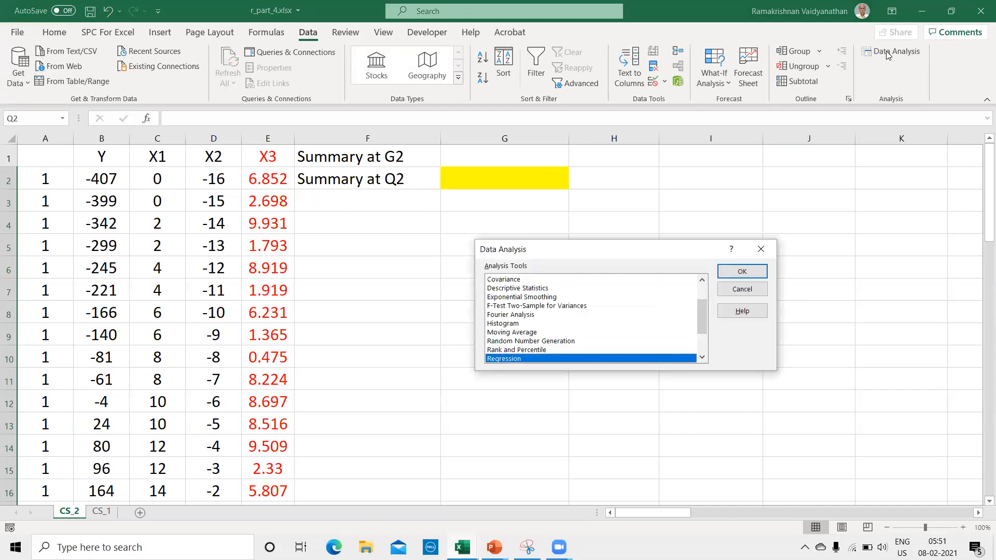
{"action": "left_click", "coordinate": [758, 268]}
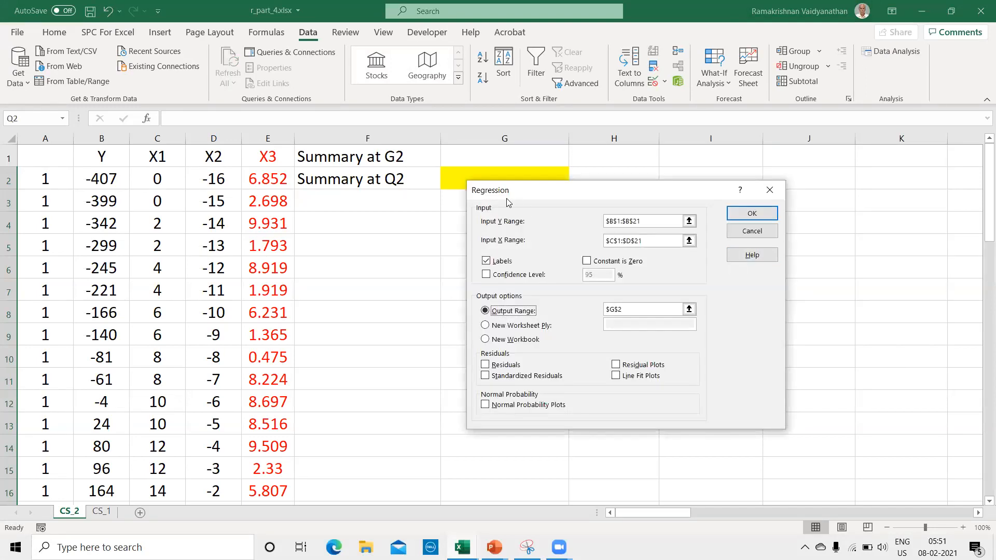
{"action": "left_click", "coordinate": [638, 221]}
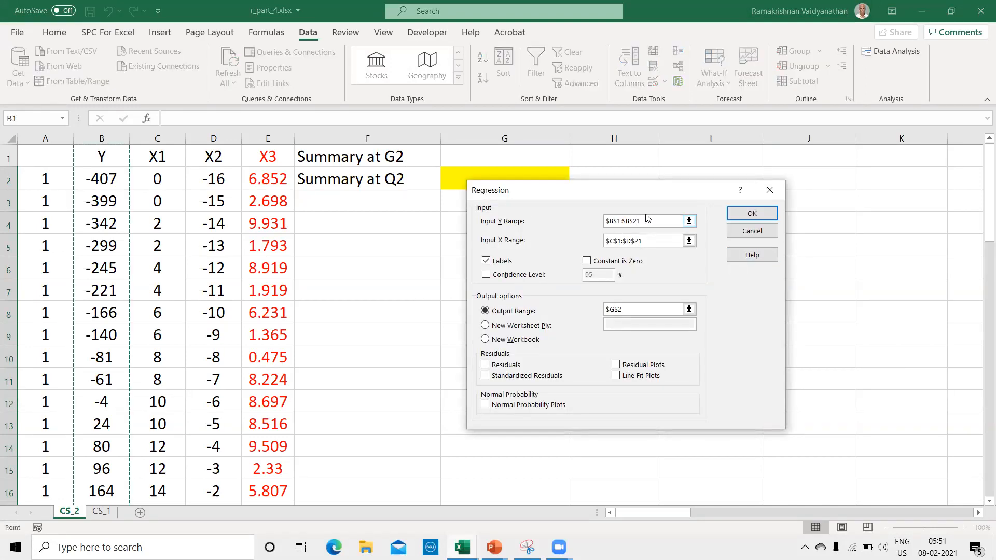
{"action": "key", "text": "BackSpace"}
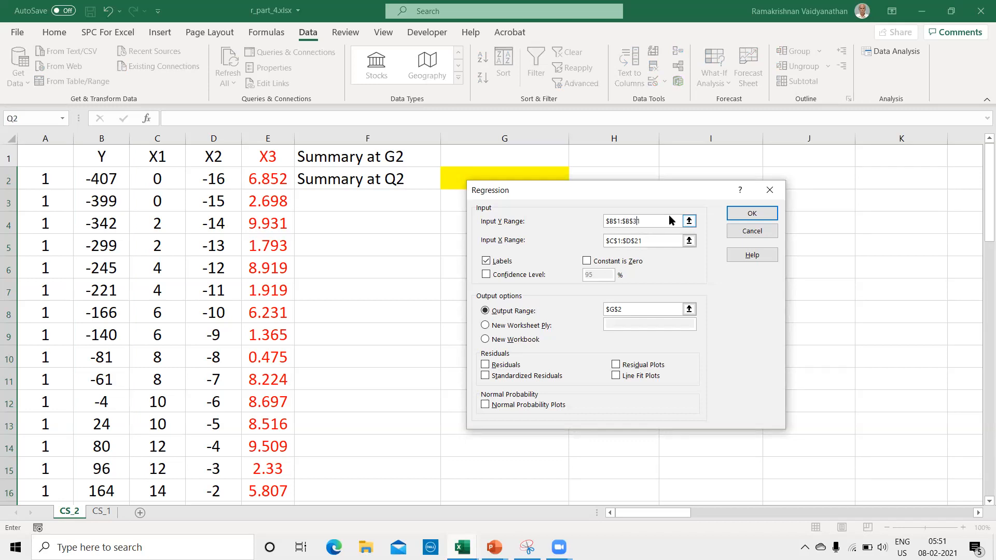
{"action": "left_click", "coordinate": [638, 243]}
{"action": "left_click", "coordinate": [741, 217]}
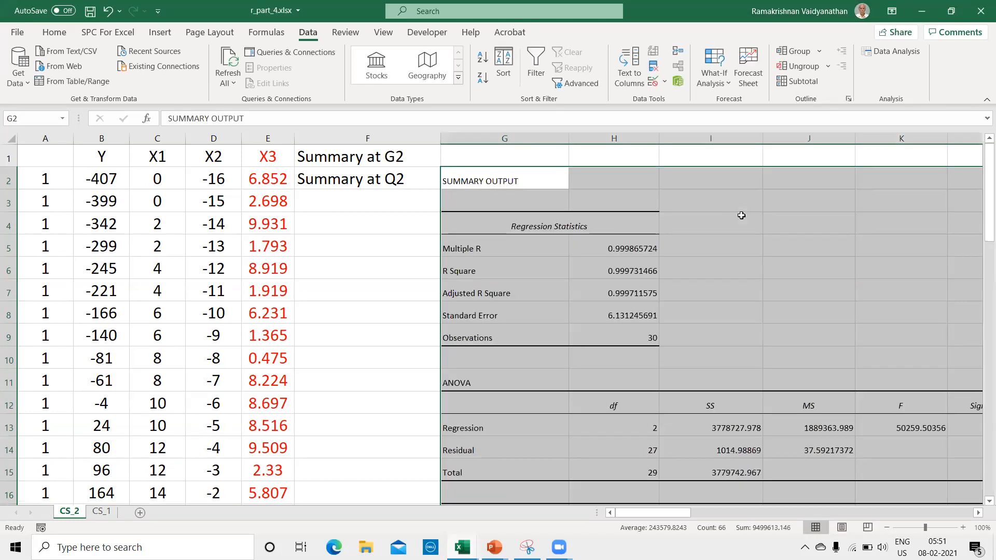
Enlarge the font of the regression summary at G2 on CS_2 to 20 pt.
{"action": "left_click", "coordinate": [54, 32]}
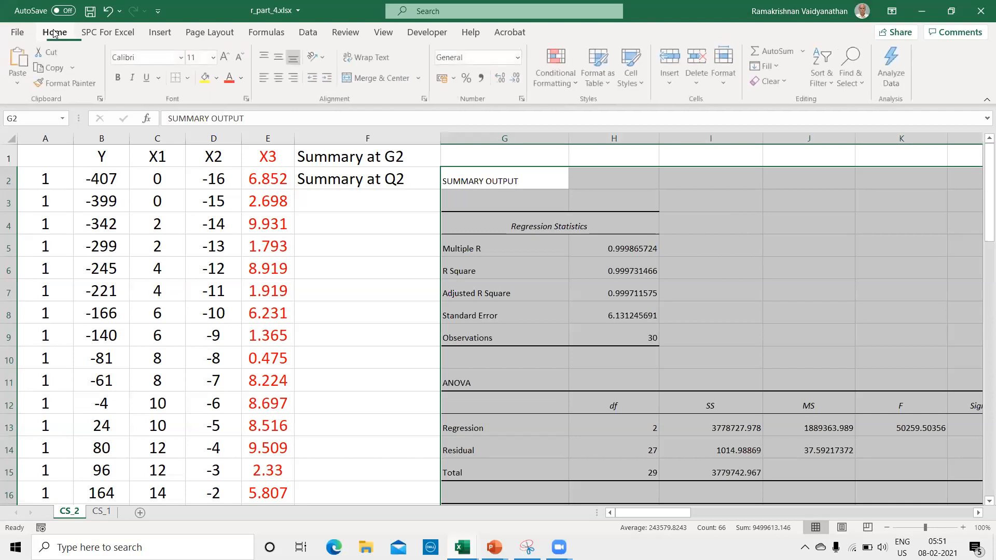
{"action": "left_click", "coordinate": [227, 57]}
{"action": "left_click", "coordinate": [227, 57]}
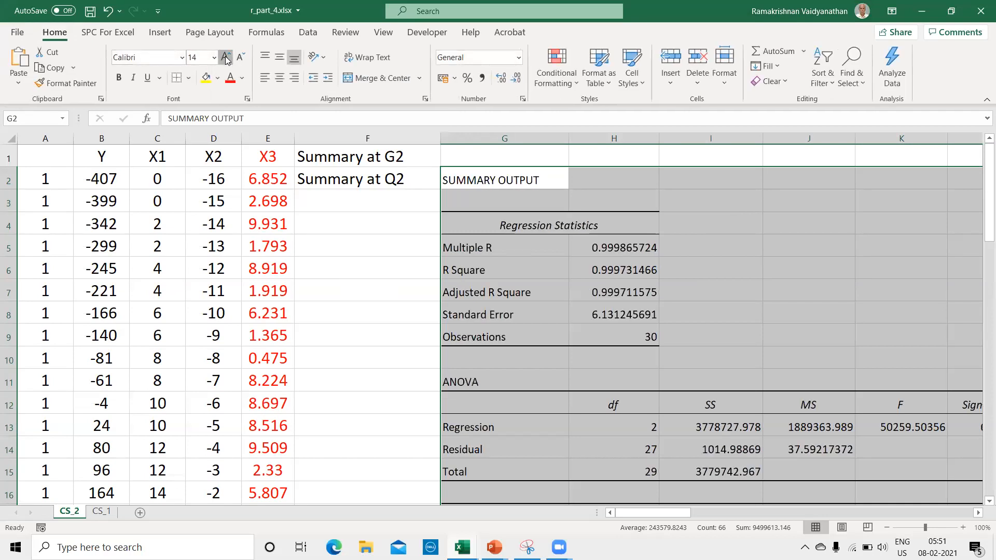
{"action": "left_click", "coordinate": [228, 58]}
{"action": "left_click", "coordinate": [227, 58]}
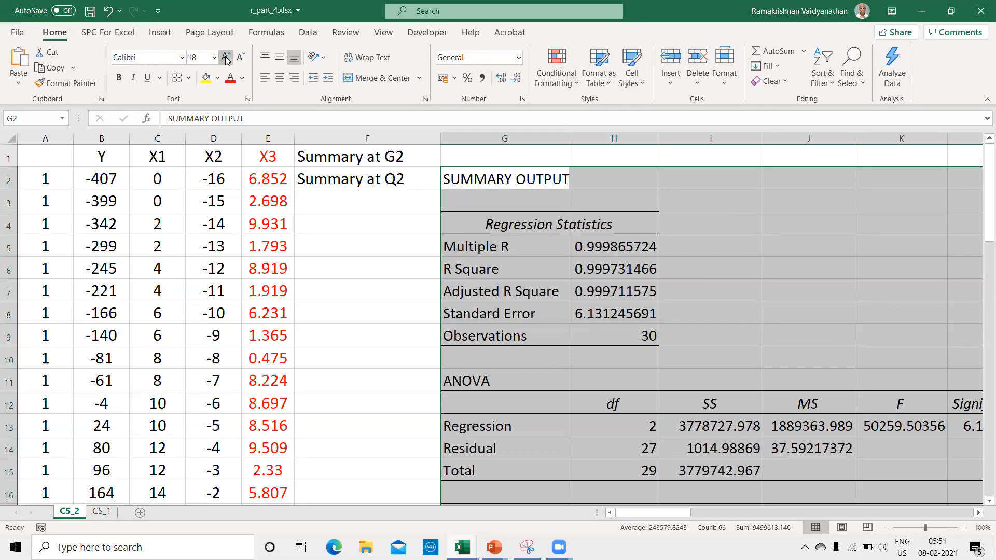
{"action": "left_click", "coordinate": [226, 58]}
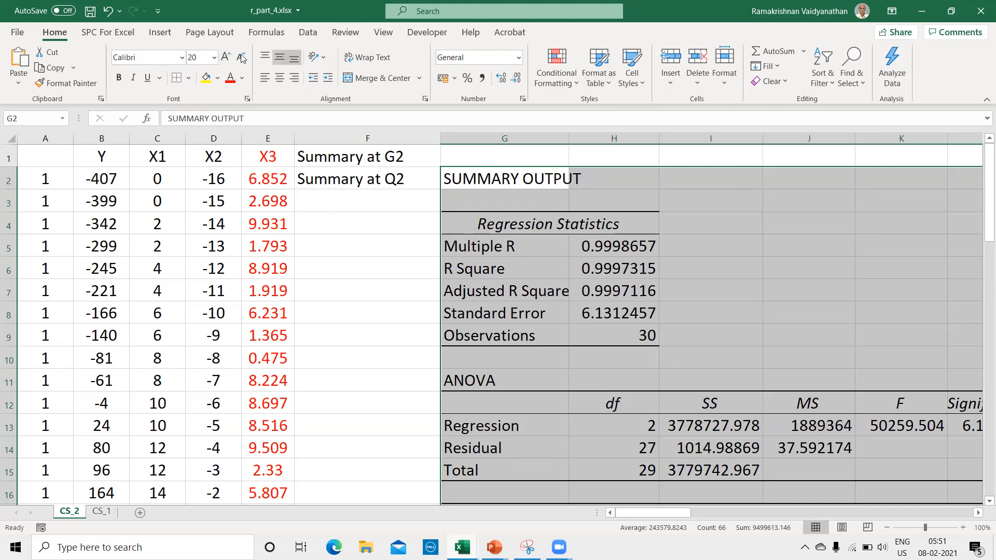
Run another Regression on CS_2 with the X range extended to C1:E31 and the output placed at Q2.
{"action": "left_click", "coordinate": [317, 36]}
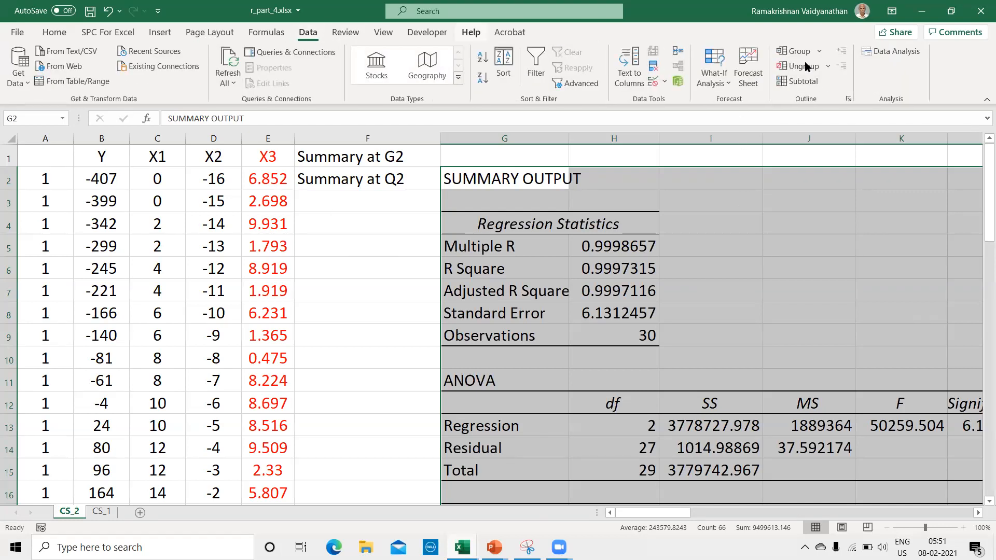
{"action": "left_click", "coordinate": [873, 52]}
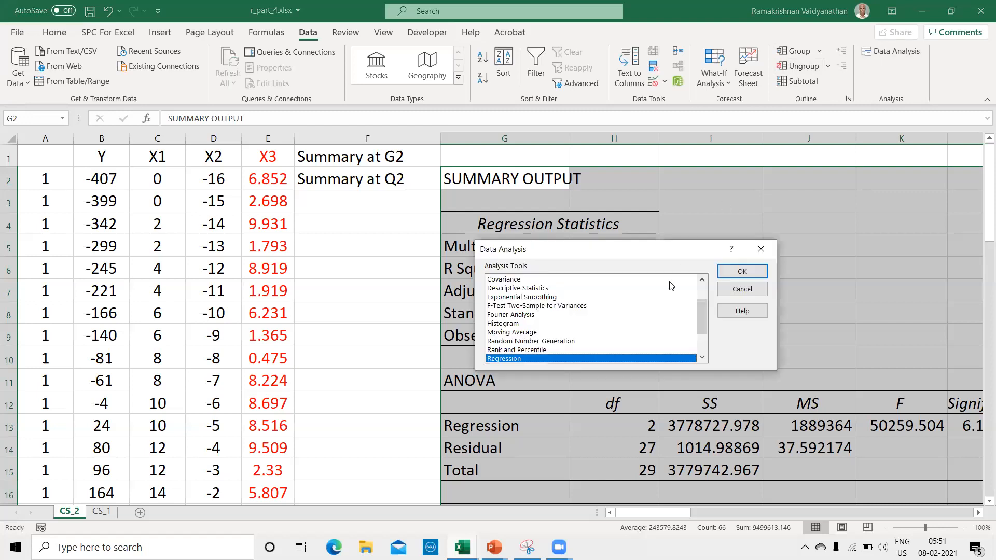
{"action": "left_click", "coordinate": [742, 272]}
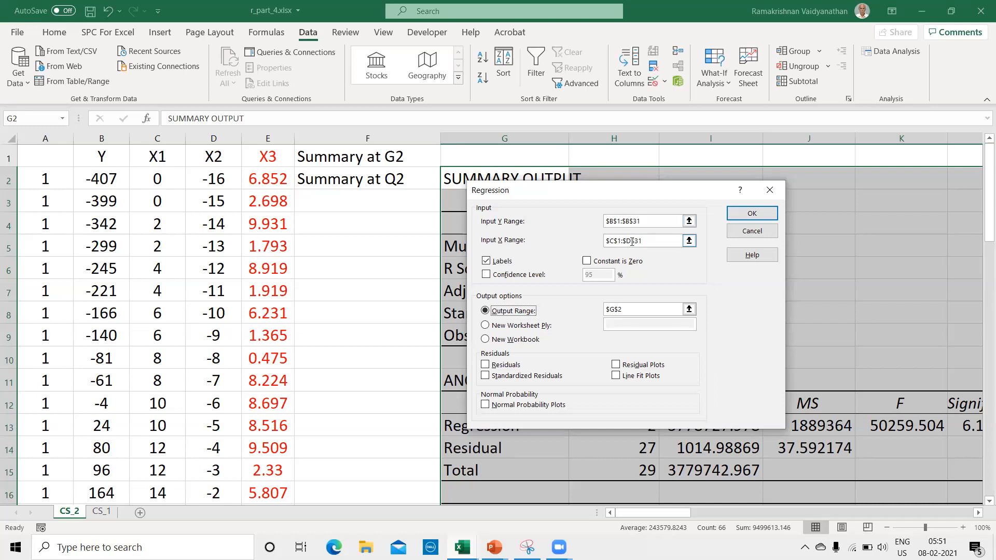
{"action": "left_click", "coordinate": [627, 240]}
{"action": "key", "text": "Delete"}
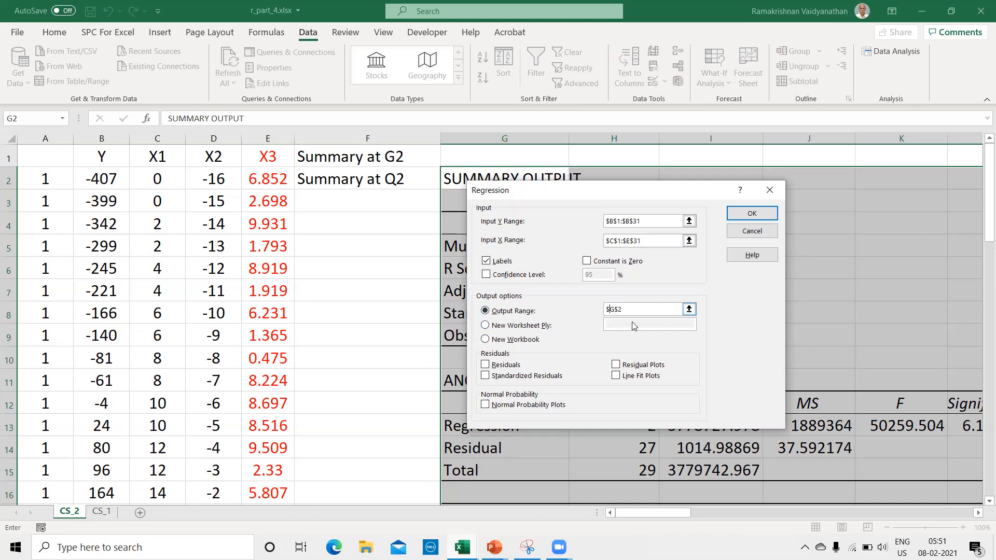
{"action": "key", "text": "BackSpace"}
{"action": "left_click", "coordinate": [746, 217]}
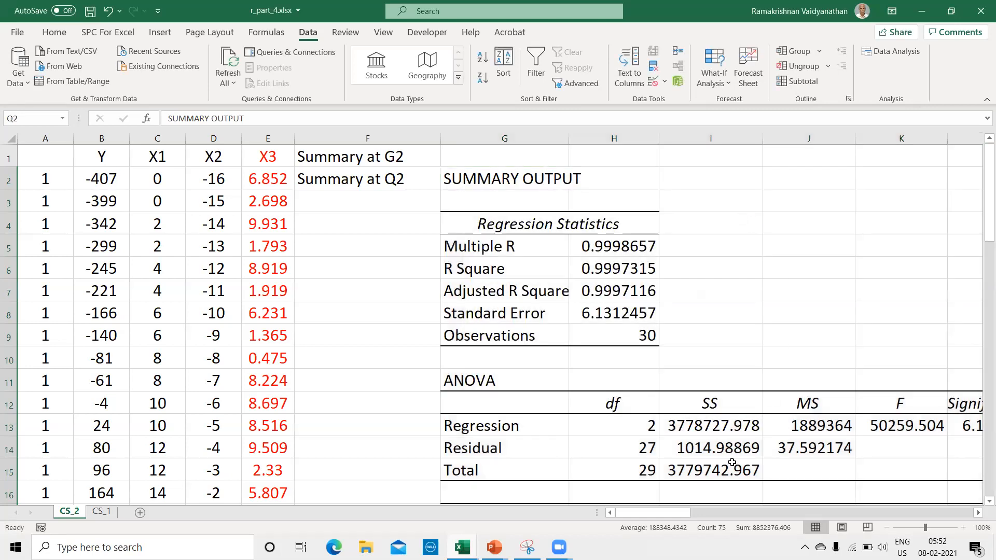
Enlarge the font of the three-variable regression summary at Q2 on CS_2 to 20 pt.
{"action": "left_click_drag", "start_coordinate": [669, 513], "coordinate": [747, 525]}
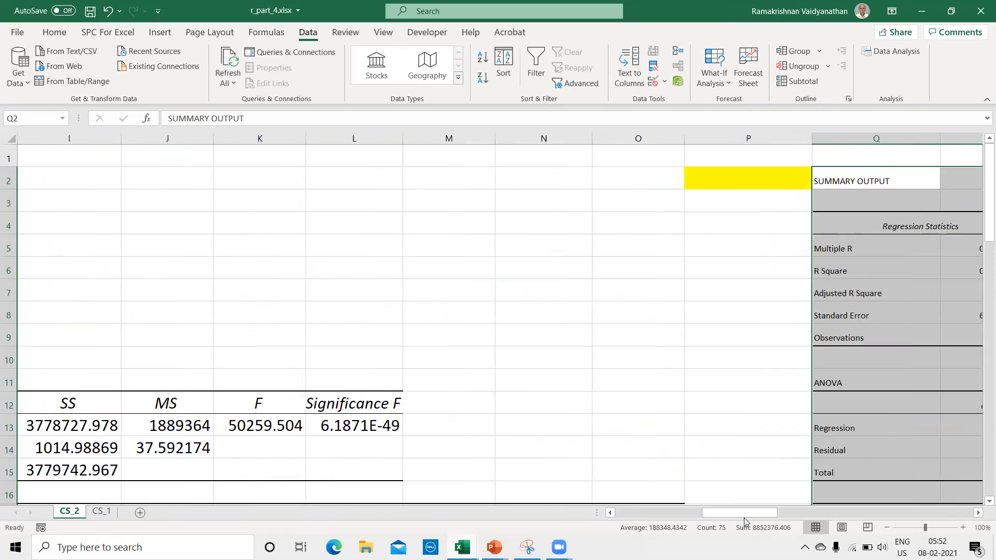
{"action": "left_click", "coordinate": [54, 32]}
{"action": "left_click", "coordinate": [225, 57]}
{"action": "left_click", "coordinate": [225, 57]}
{"action": "left_click", "coordinate": [225, 57]}
{"action": "left_click", "coordinate": [225, 57]}
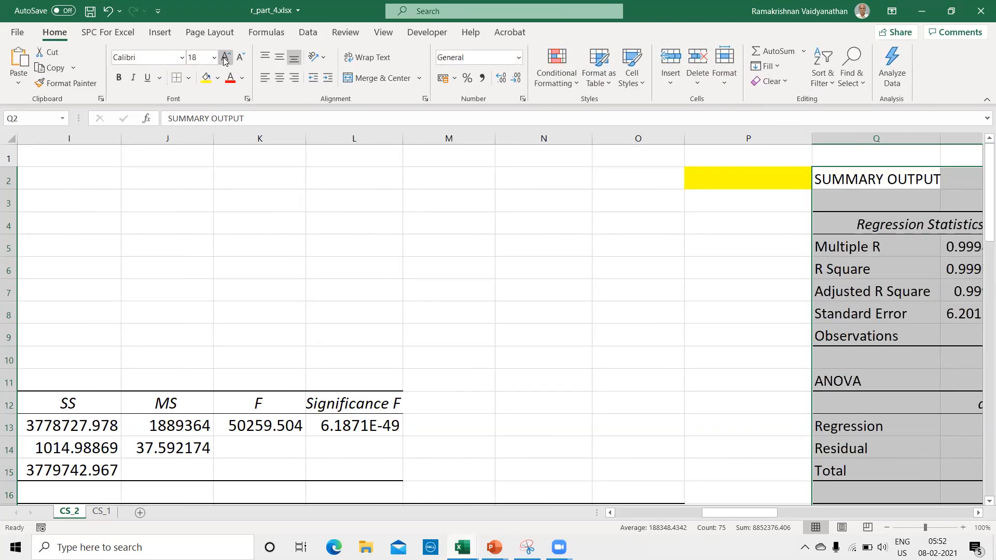
{"action": "left_click", "coordinate": [224, 57]}
Compare the adjusted R square and standard error between the CS_2 summaries at Q2 and G2.
{"action": "left_click_drag", "start_coordinate": [742, 516], "coordinate": [745, 524]}
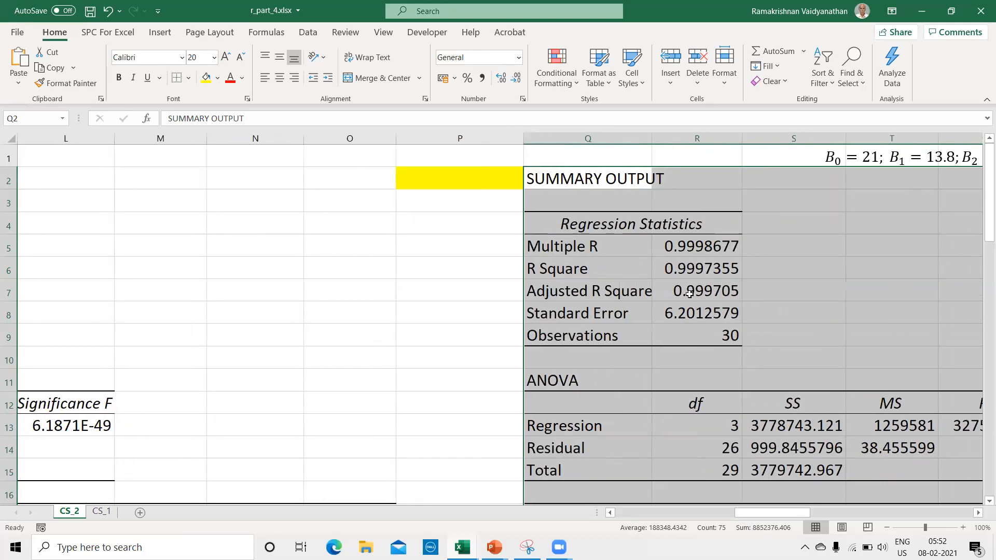
{"action": "left_click_drag", "start_coordinate": [773, 513], "coordinate": [693, 511]}
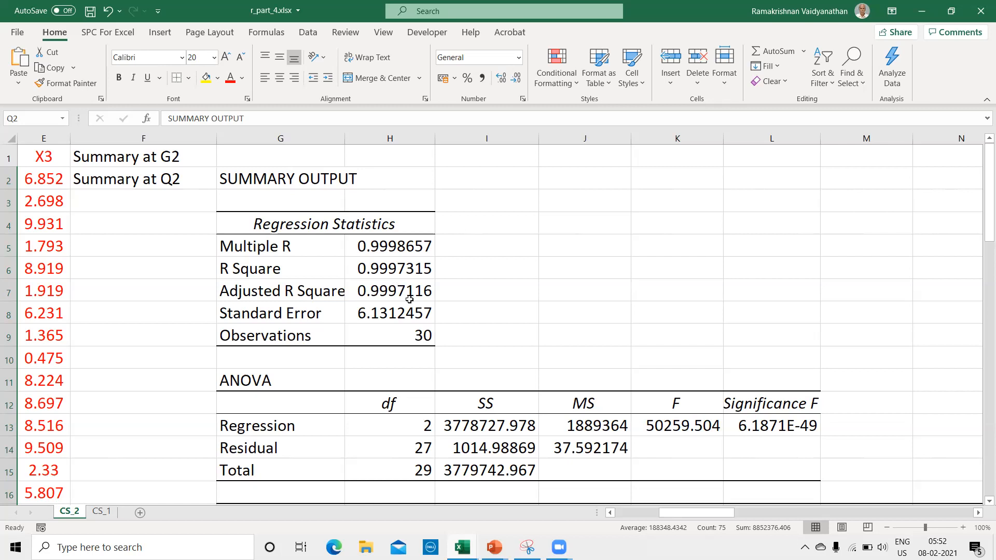
{"action": "left_click_drag", "start_coordinate": [675, 516], "coordinate": [749, 515]}
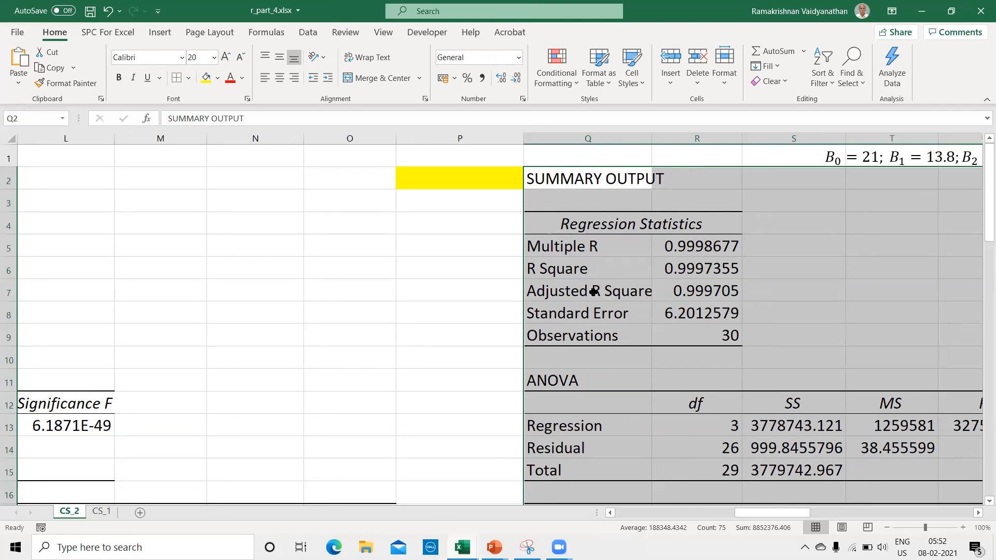
{"action": "left_click_drag", "start_coordinate": [750, 514], "coordinate": [630, 511]}
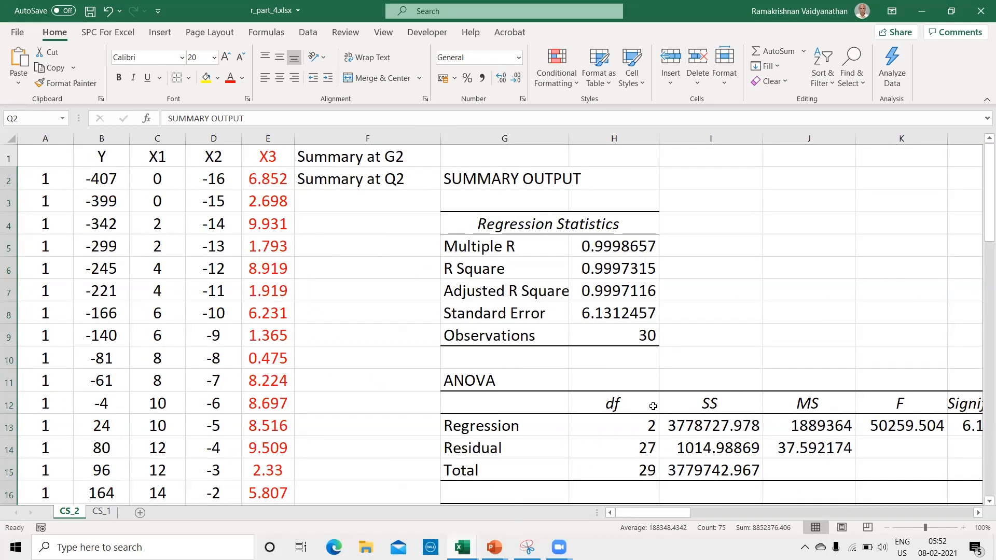
Return to the PowerPoint slideshow and review the two-variable regression statistics, coefficients and adjusted R square on slide 48.
{"action": "left_click", "coordinate": [921, 11]}
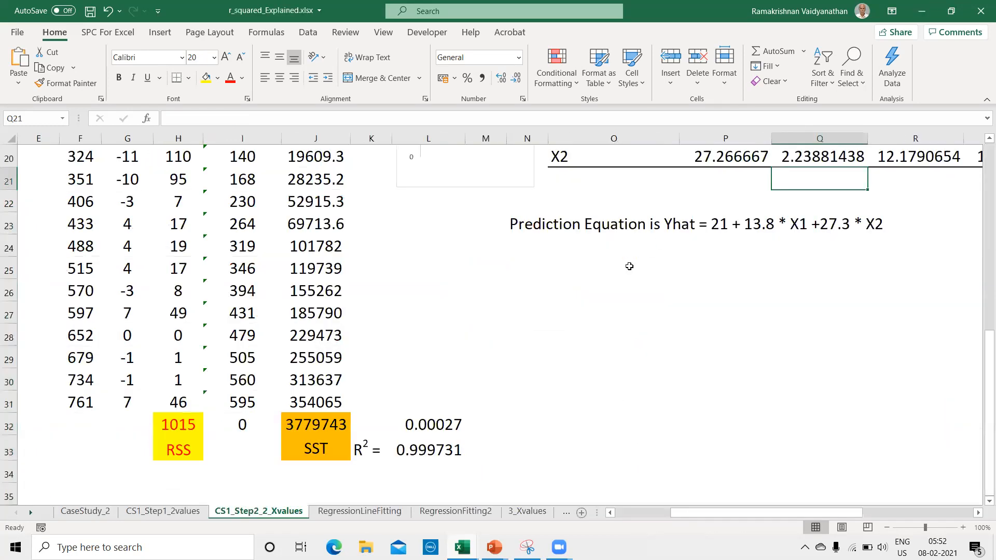
{"action": "left_click", "coordinate": [922, 11]}
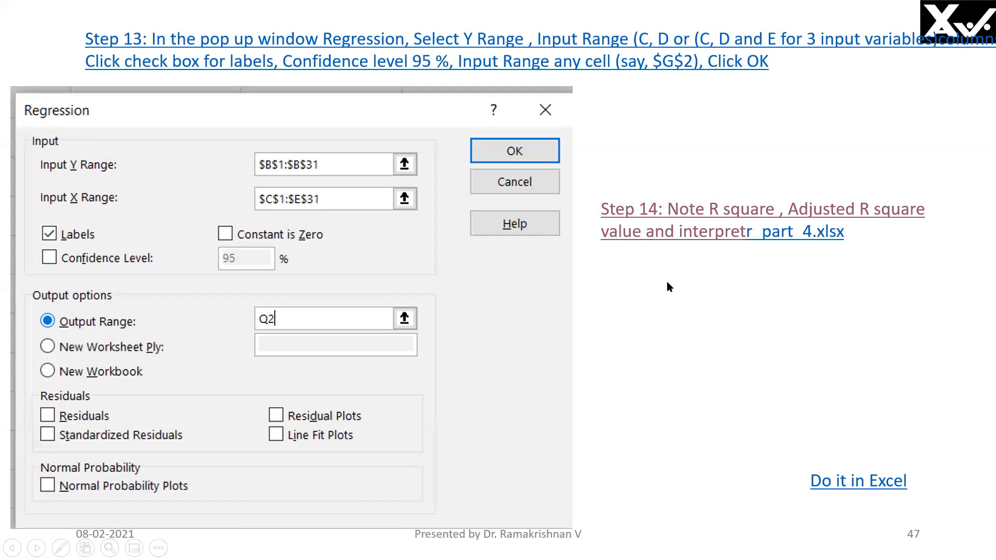
{"action": "left_click", "coordinate": [669, 284]}
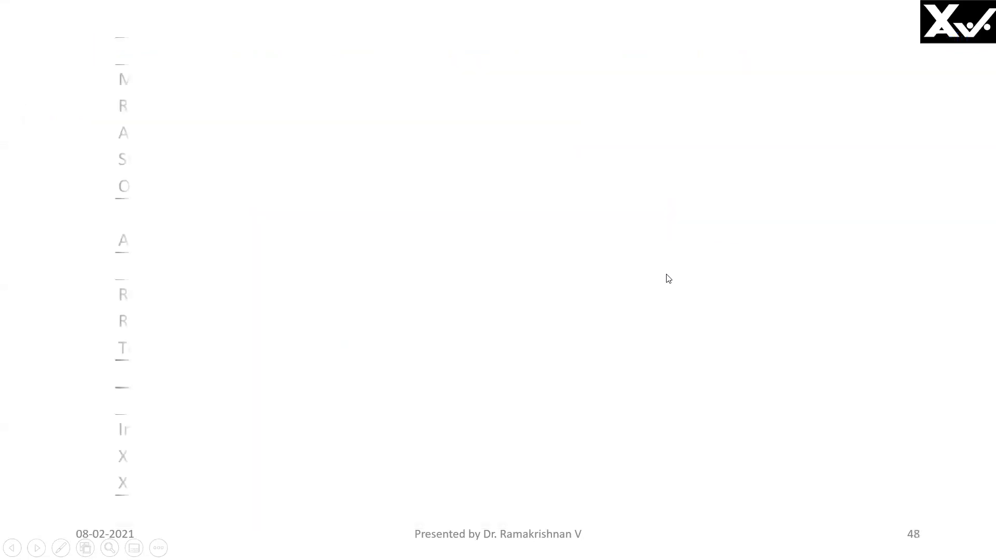
{"action": "left_click", "coordinate": [571, 148]}
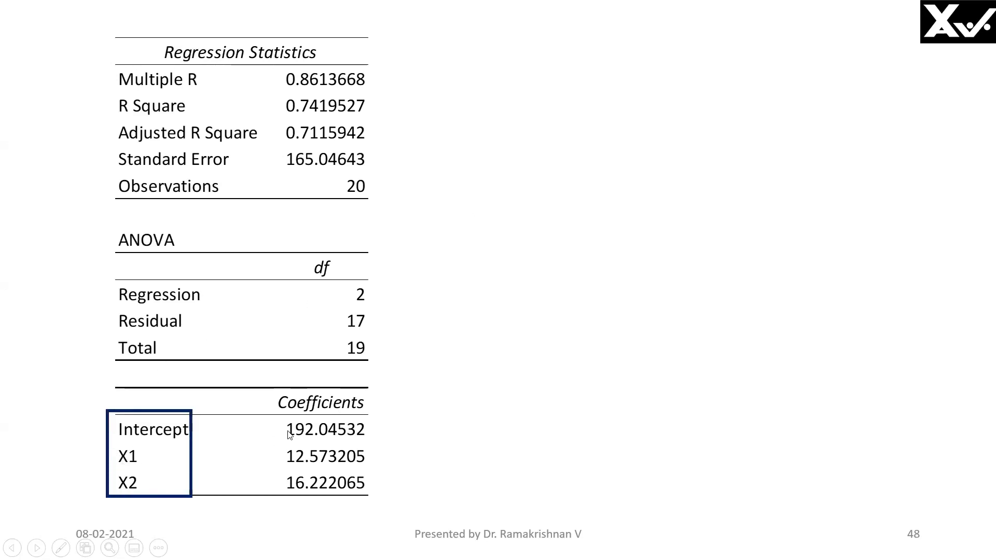
{"action": "left_click", "coordinate": [294, 479]}
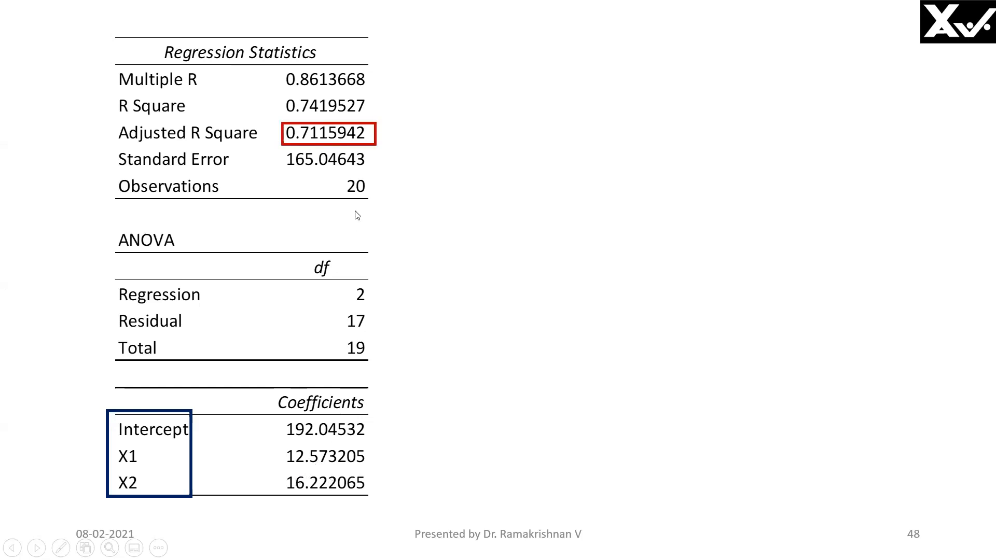
Reveal the three-variable regression statistics beside the two-variable ones, compare their adjusted R square values, and show the decision on X3.
{"action": "left_click", "coordinate": [354, 150]}
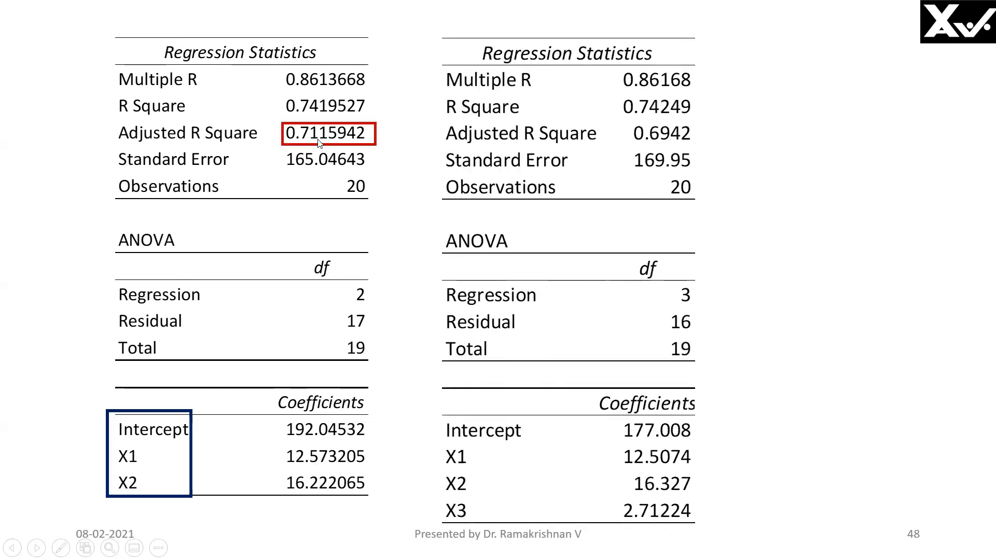
{"action": "left_click", "coordinate": [495, 469]}
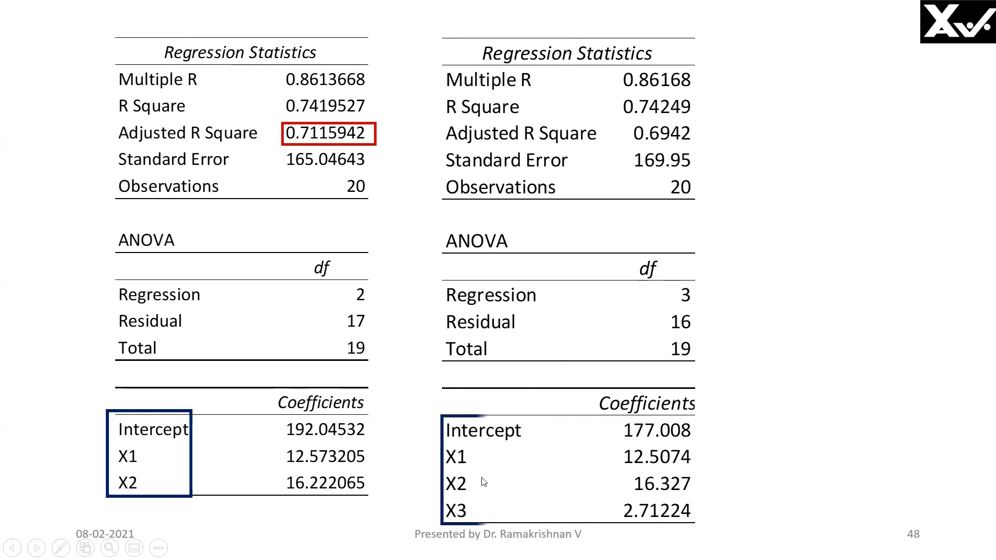
{"action": "left_click", "coordinate": [496, 474]}
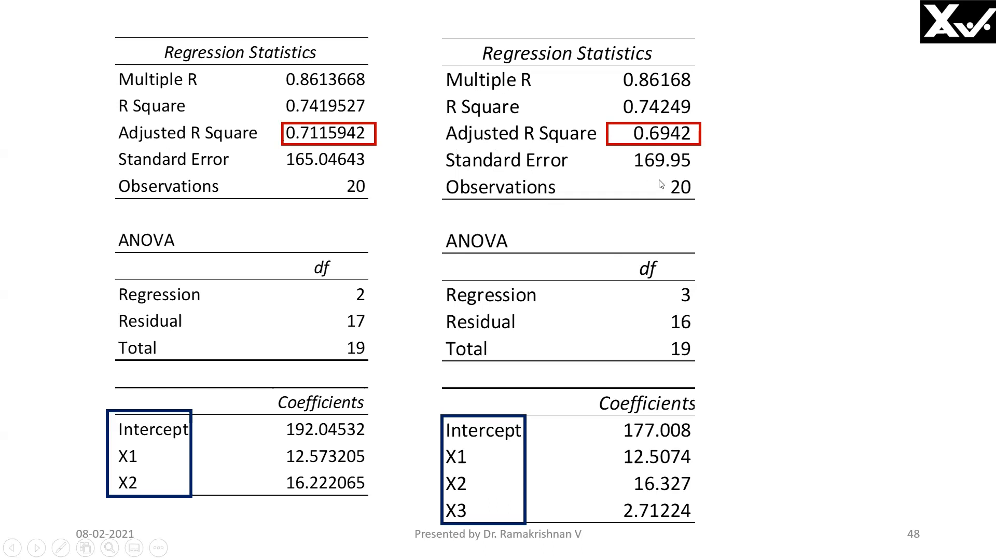
{"action": "left_click", "coordinate": [714, 169]}
{"action": "left_click", "coordinate": [714, 168]}
{"action": "left_click", "coordinate": [714, 167]}
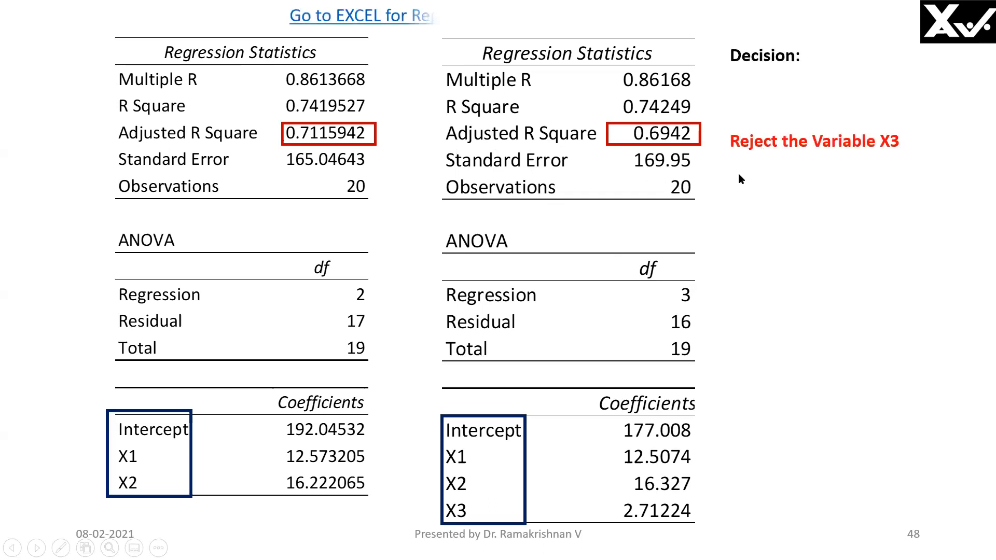